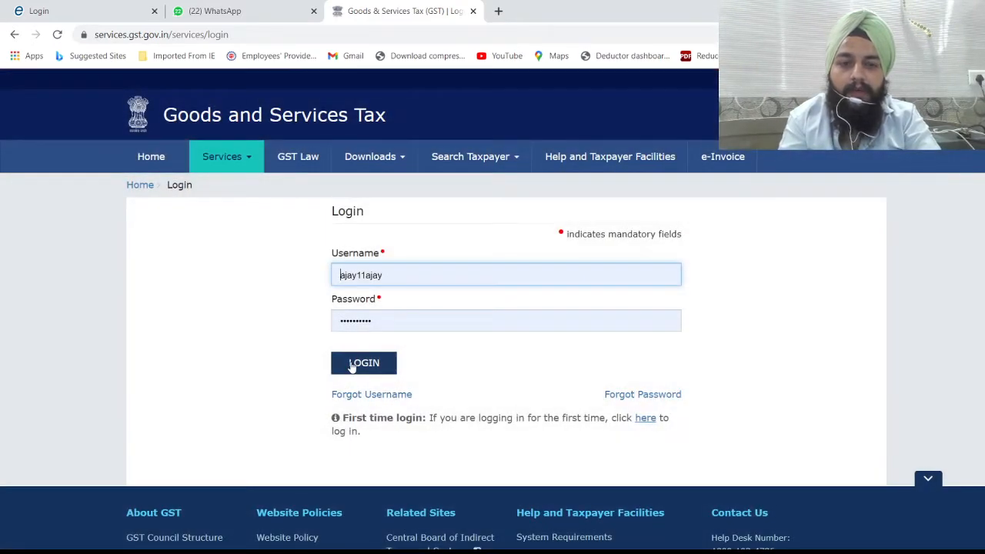
# - Log in to the GST portal with the prefilled username and password, entering the captcha characters shown in the image
pyautogui.click(352, 363)
pyautogui.click(352, 363)
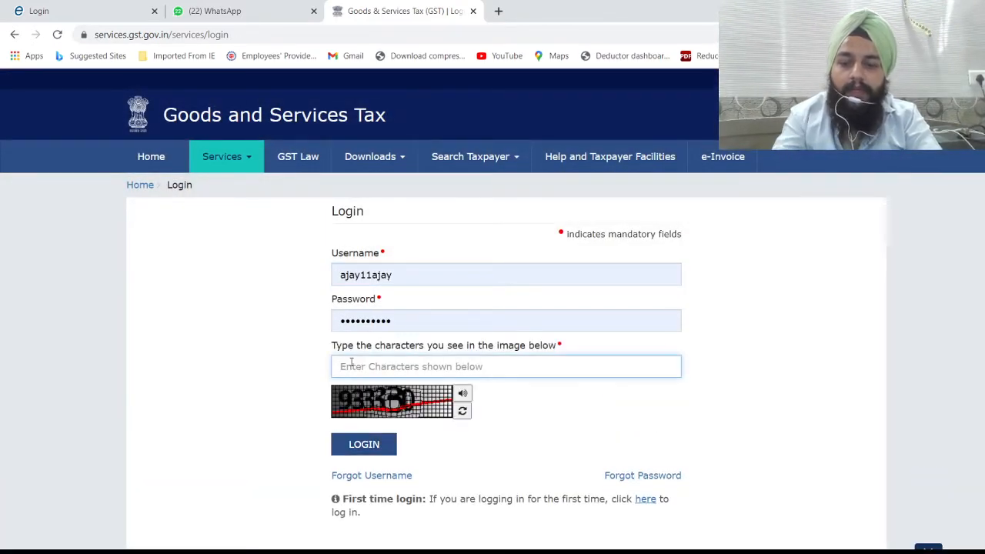
pyautogui.write('9333')
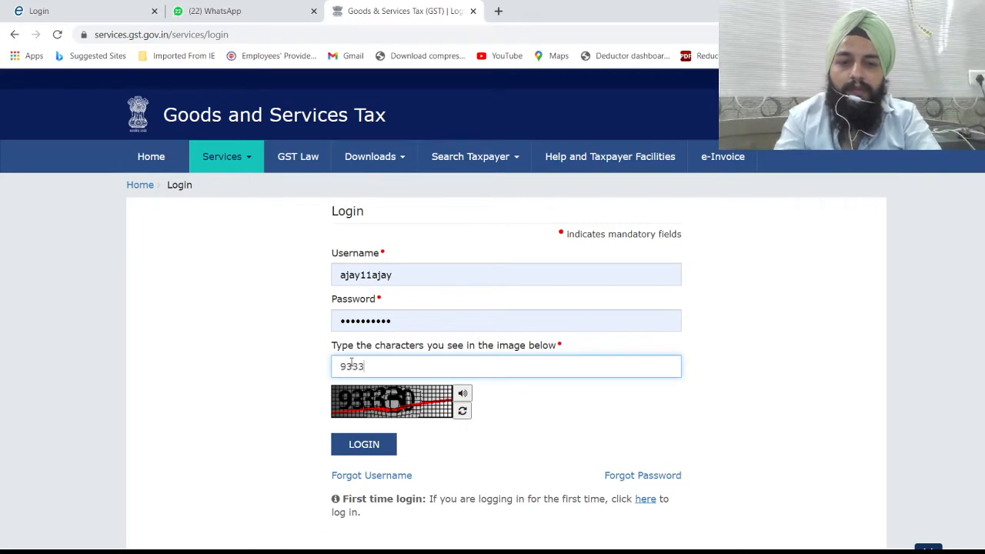
pyautogui.write('30')
pyautogui.press('Return')
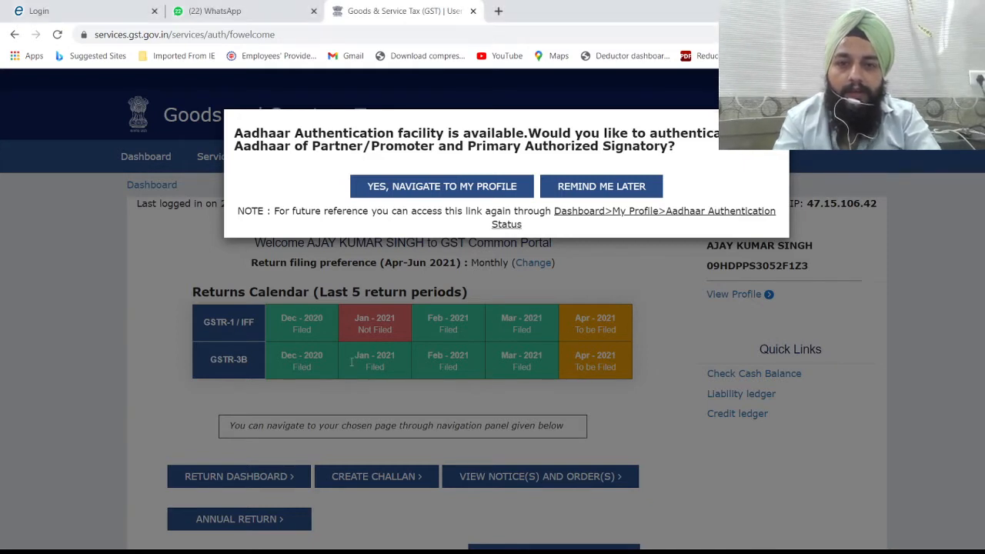
# - Defer the Aadhaar authentication and open the taxpayer dashboard, closing the unneeded WhatsApp page
pyautogui.click(582, 192)
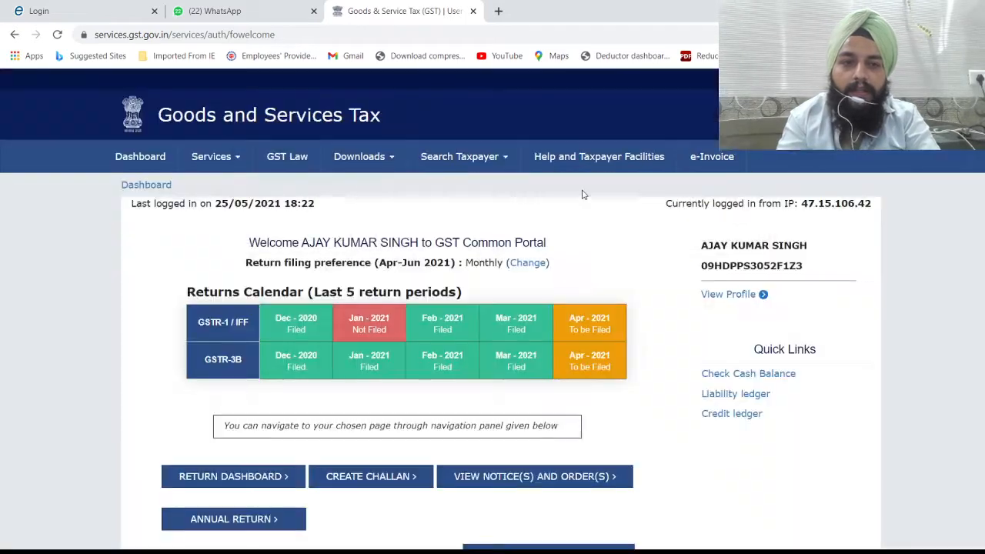
pyautogui.click(138, 159)
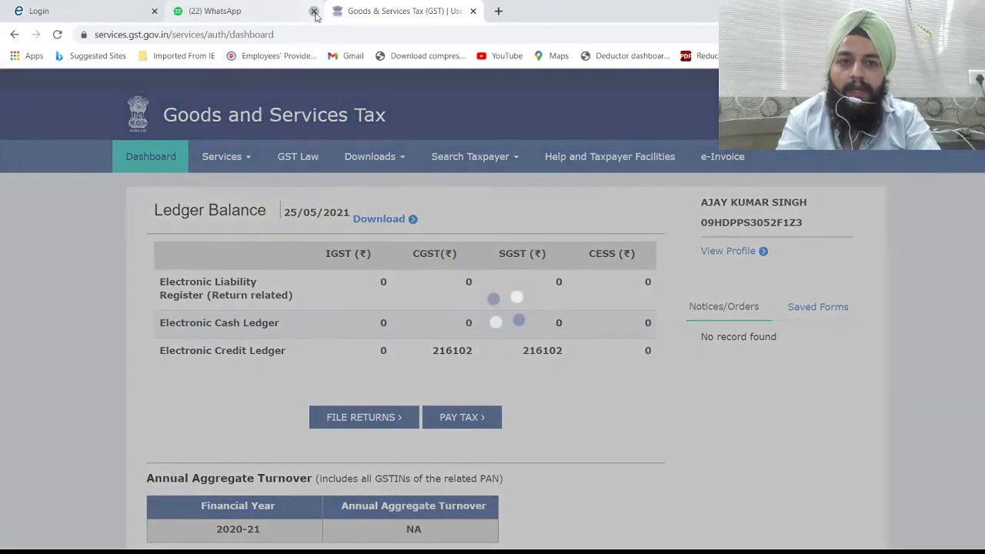
pyautogui.click(314, 12)
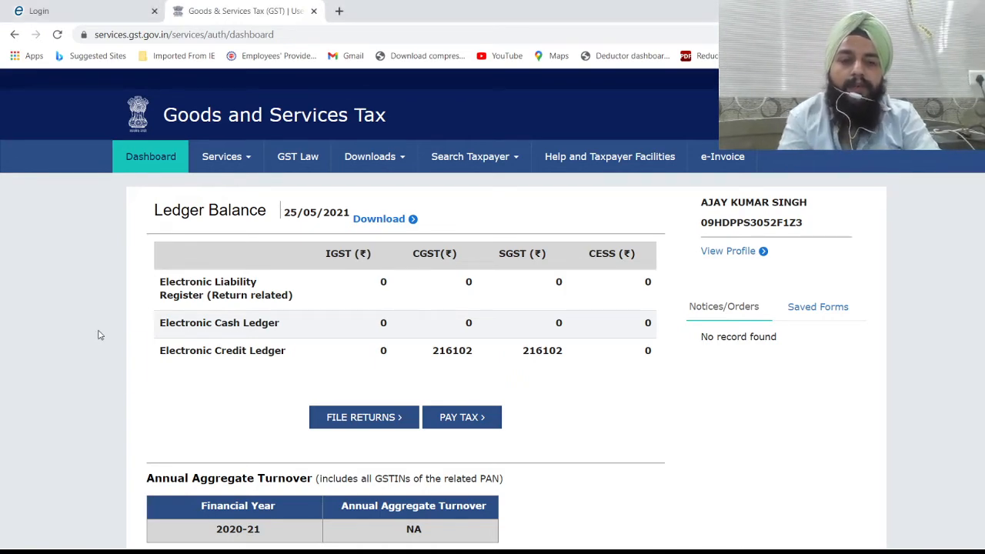
# - Open File Returns and search for the returns of financial year 2021-22, Quarter 1 (Apr - Jun), period April
pyautogui.click(353, 423)
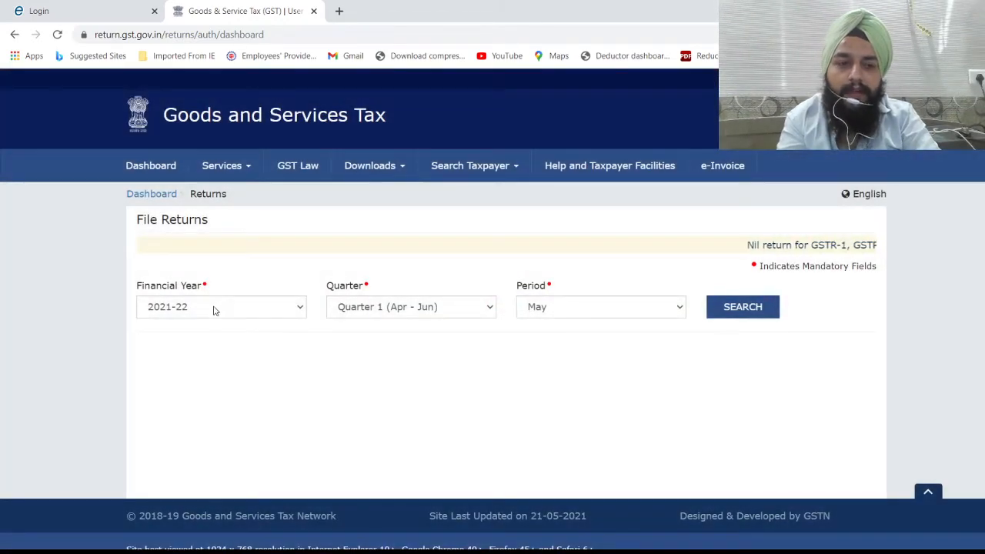
pyautogui.click(215, 308)
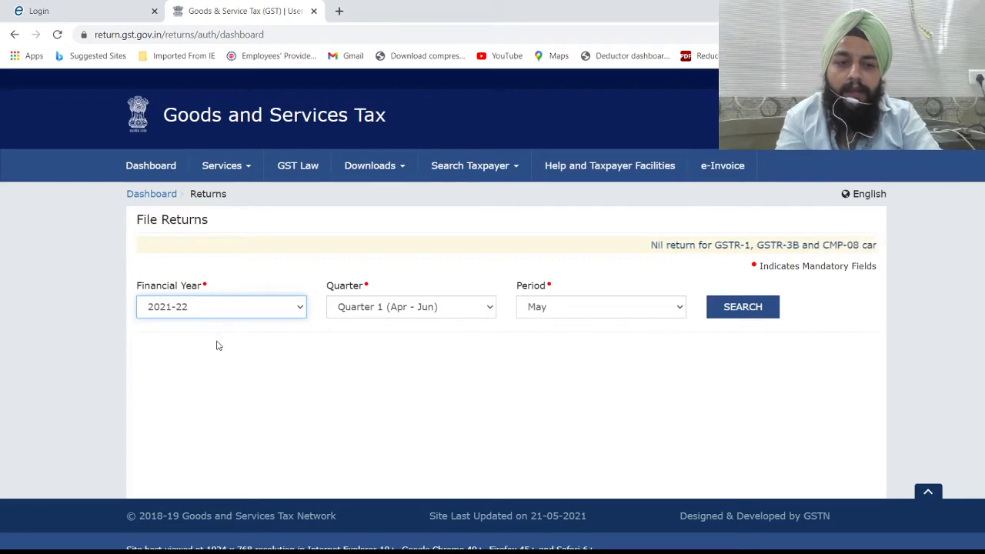
pyautogui.press('Down')
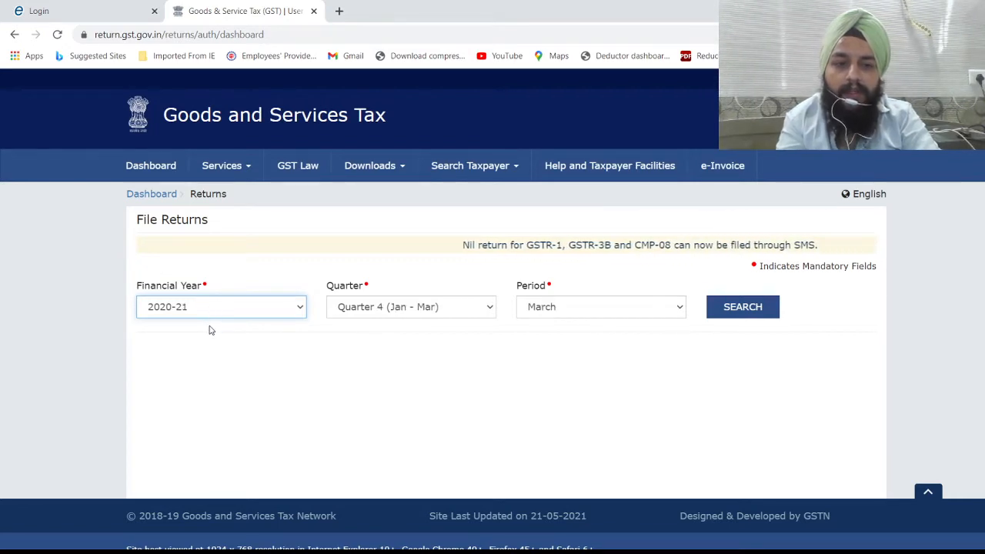
pyautogui.press('Up')
pyautogui.click(579, 308)
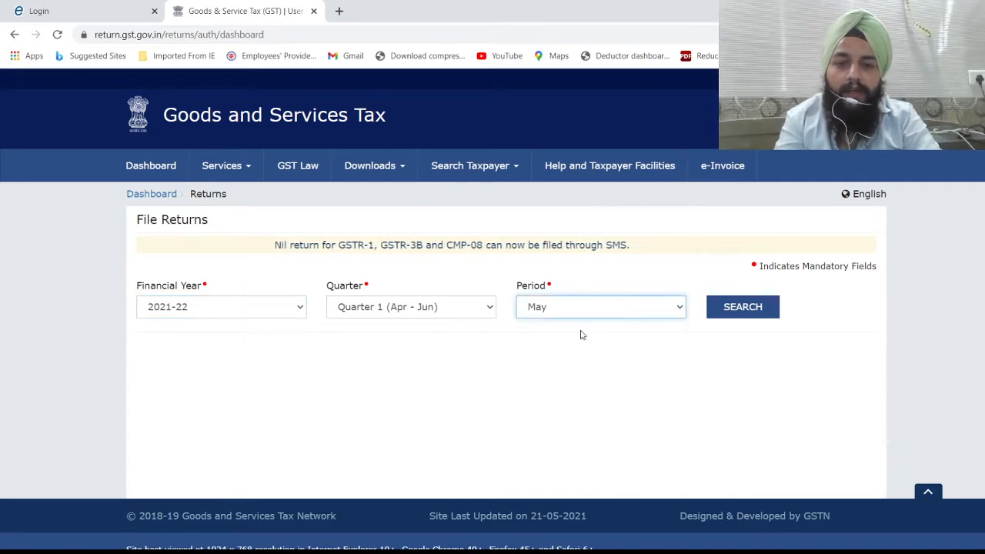
pyautogui.press('Up')
pyautogui.click(758, 308)
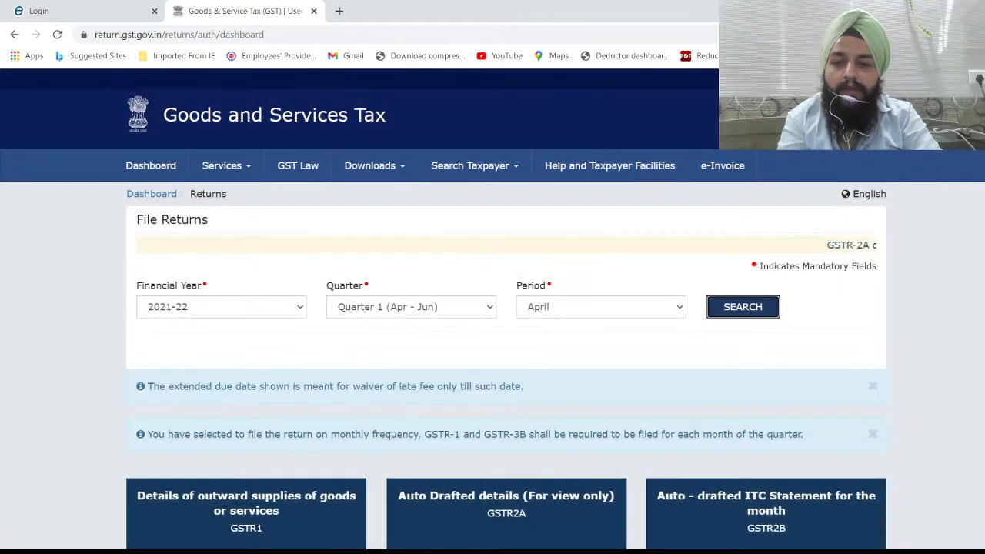
# - Open the GSTR-3B monthly return, answer NO to filing a Nil return and dismiss the system generated summary
pyautogui.scroll(-4, 210, 404)
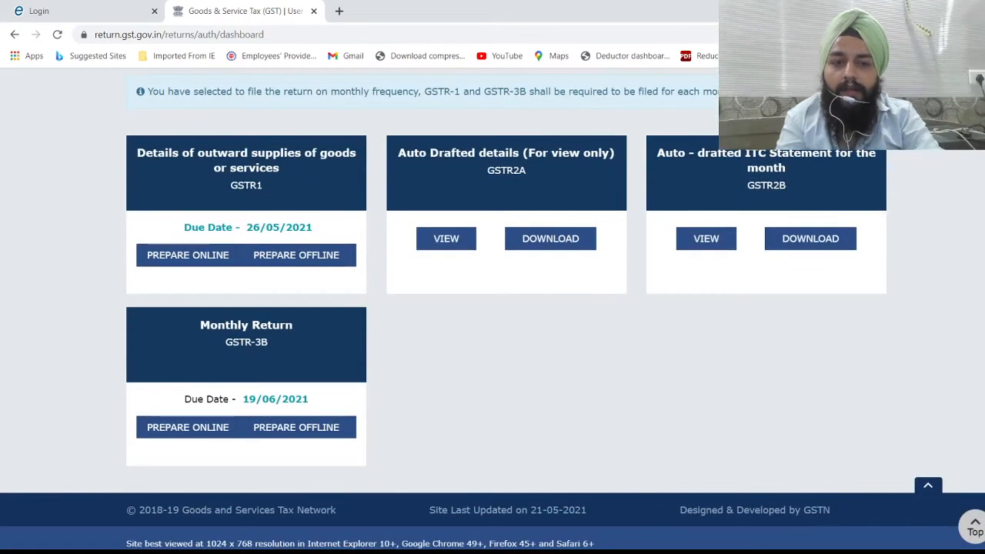
pyautogui.click(250, 363)
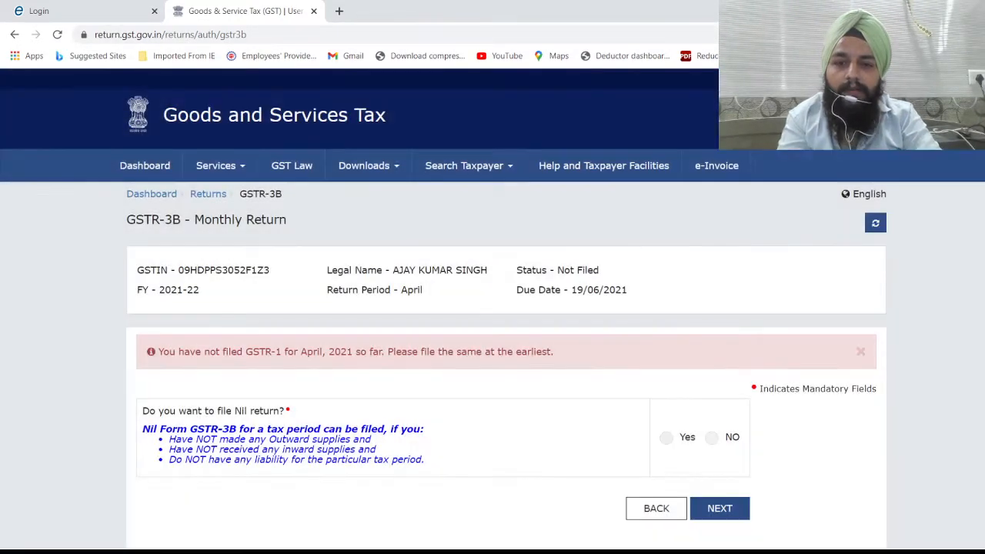
pyautogui.scroll(-1, 883, 259)
pyautogui.scroll(-2, 492, 297)
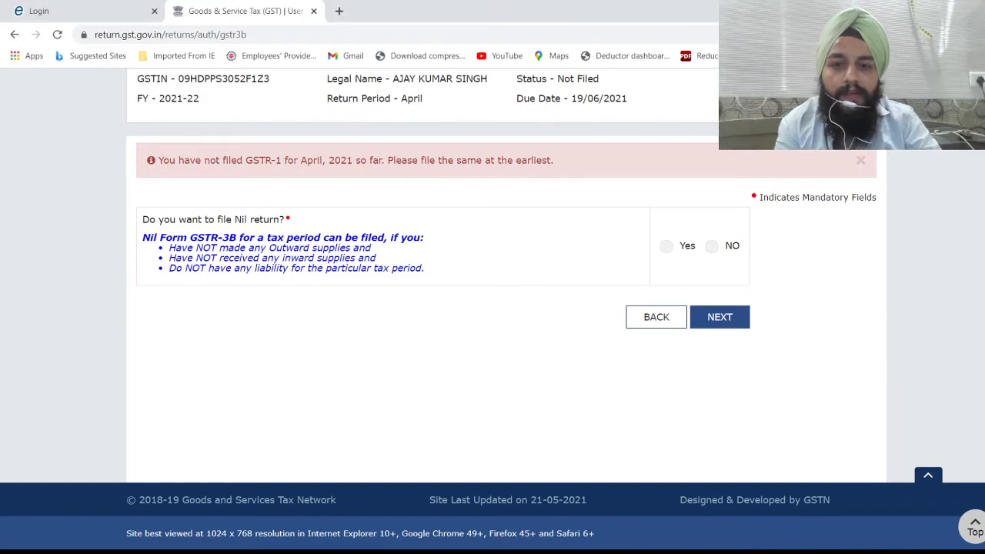
pyautogui.click(712, 250)
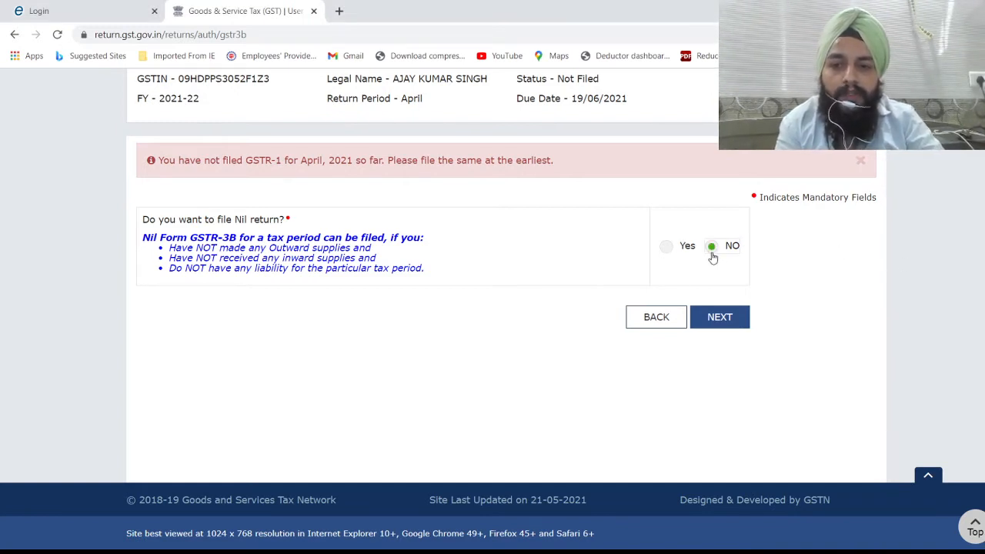
pyautogui.click(718, 317)
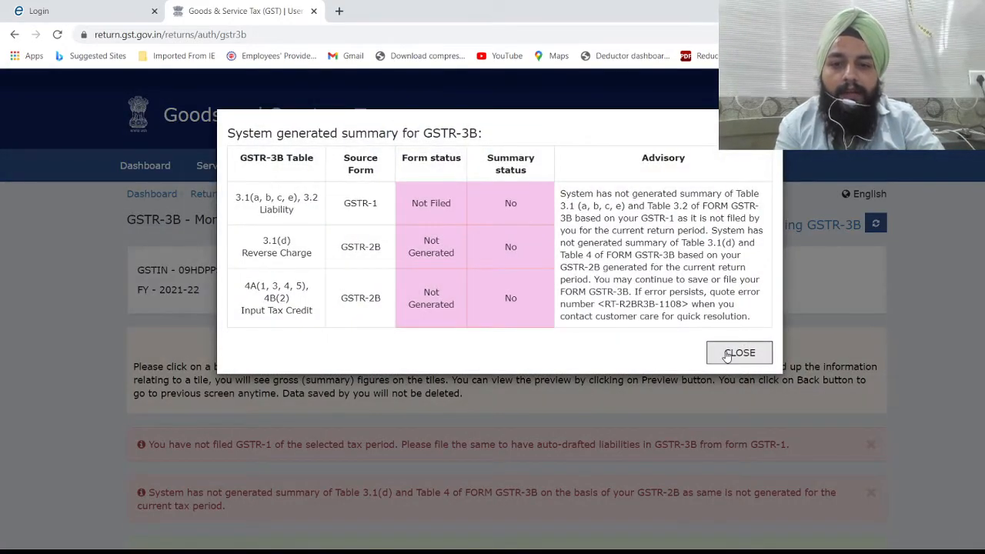
pyautogui.click(727, 354)
# - Open section 3.1, tax on outward and reverse charge inward supplies, and accept the IGST refund guidelines
pyautogui.scroll(-1, 958, 354)
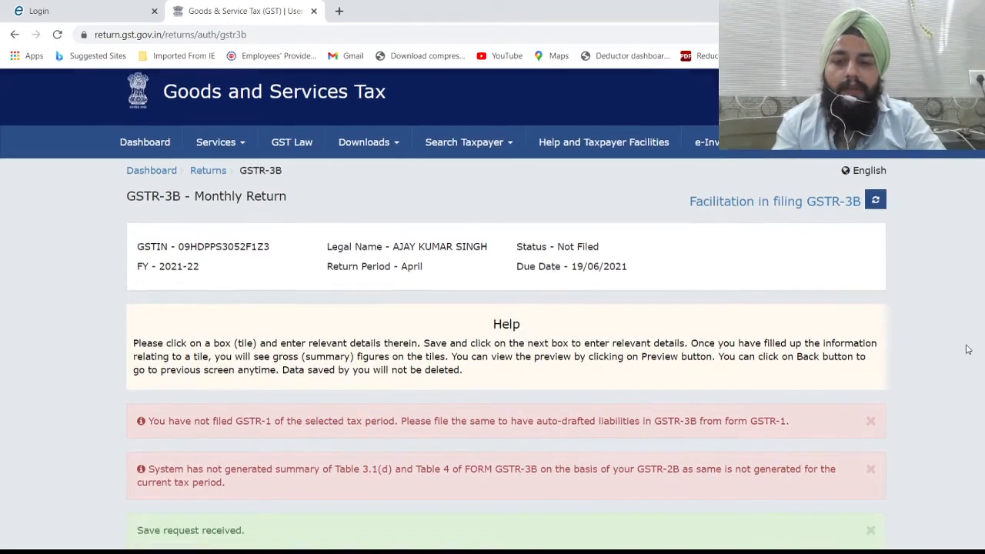
pyautogui.scroll(-5, 968, 349)
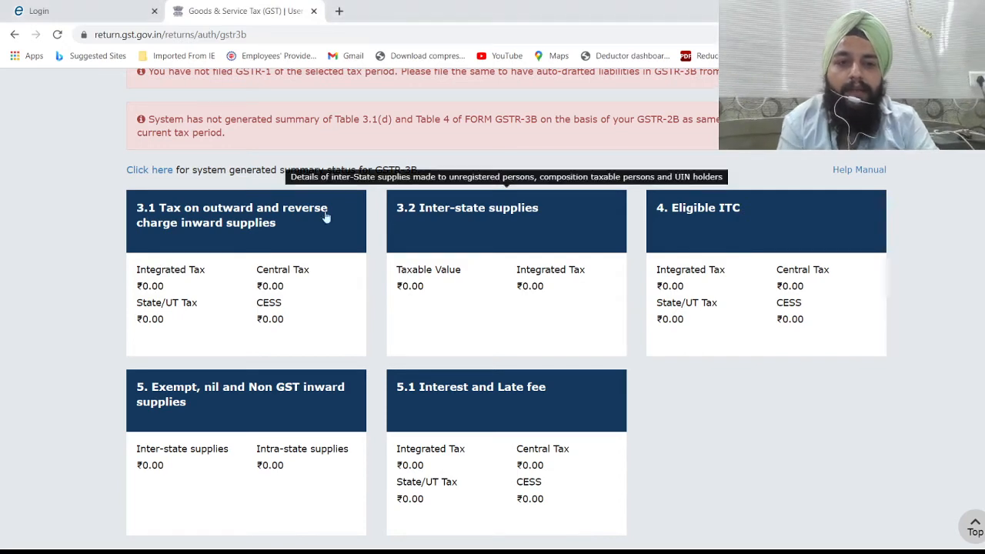
pyautogui.click(239, 245)
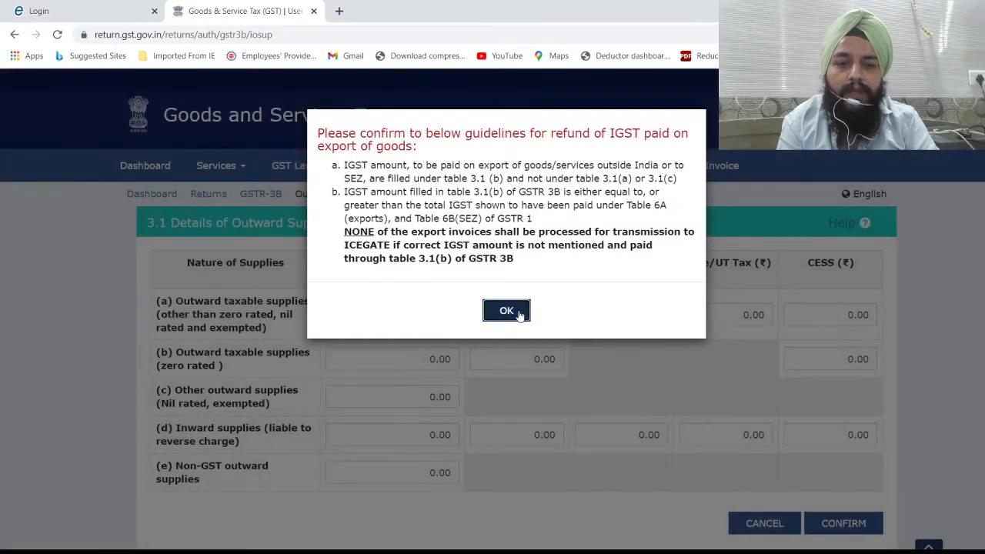
pyautogui.click(518, 315)
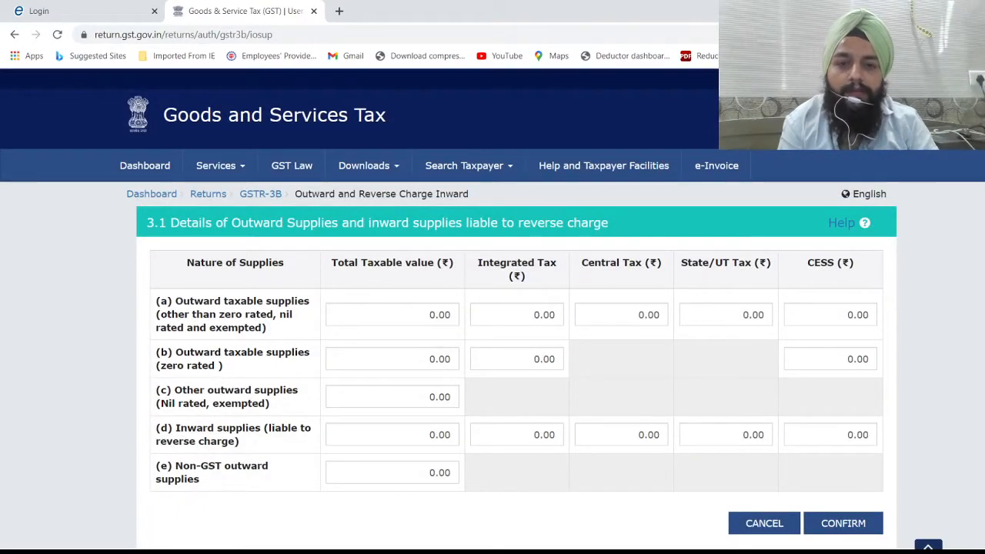
# - Enter a total taxable value of 2,50,000 and integrated tax of 12,500 for outward taxable supplies in row (a)
pyautogui.scroll(-2, 493, 308)
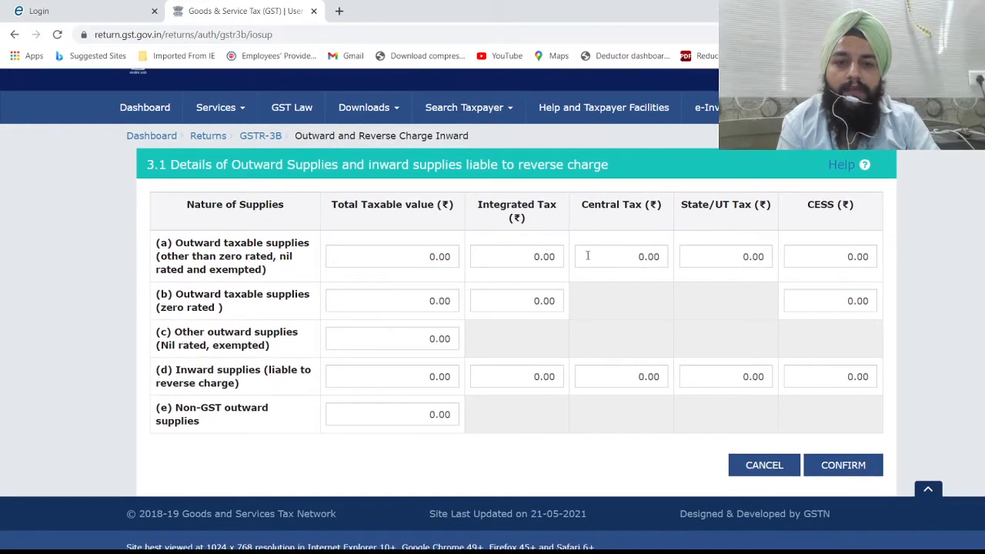
pyautogui.click(387, 250)
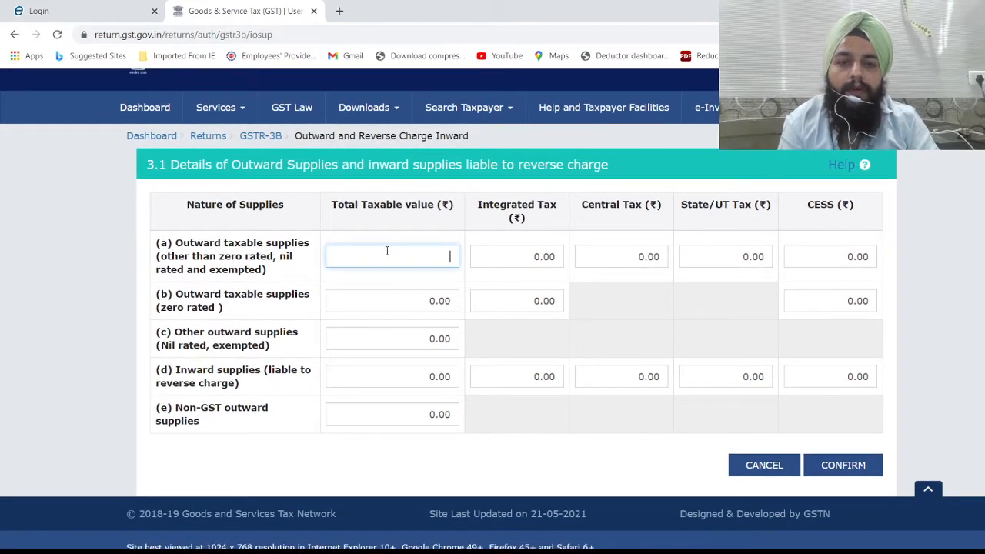
pyautogui.write('2,50,00')
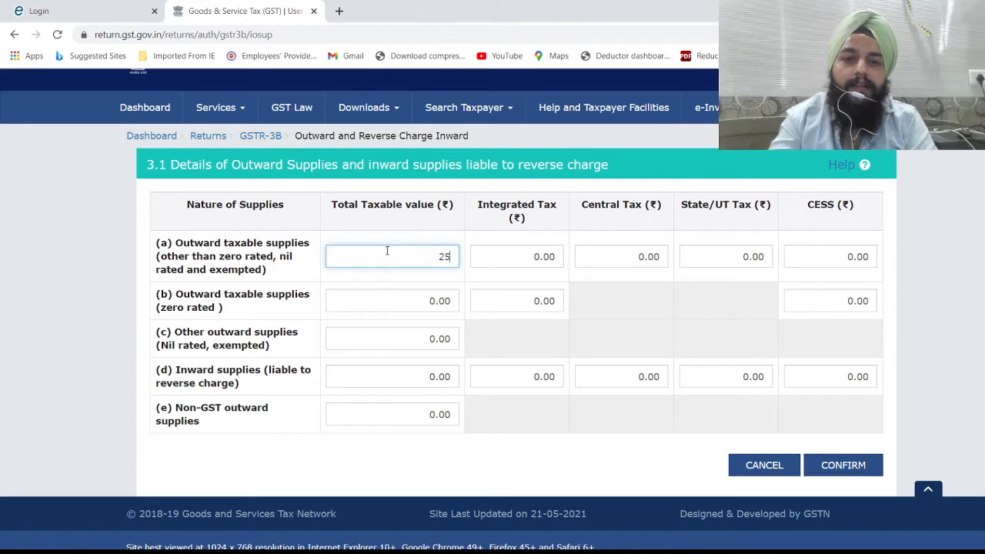
pyautogui.write('0000')
pyautogui.press('Tab')
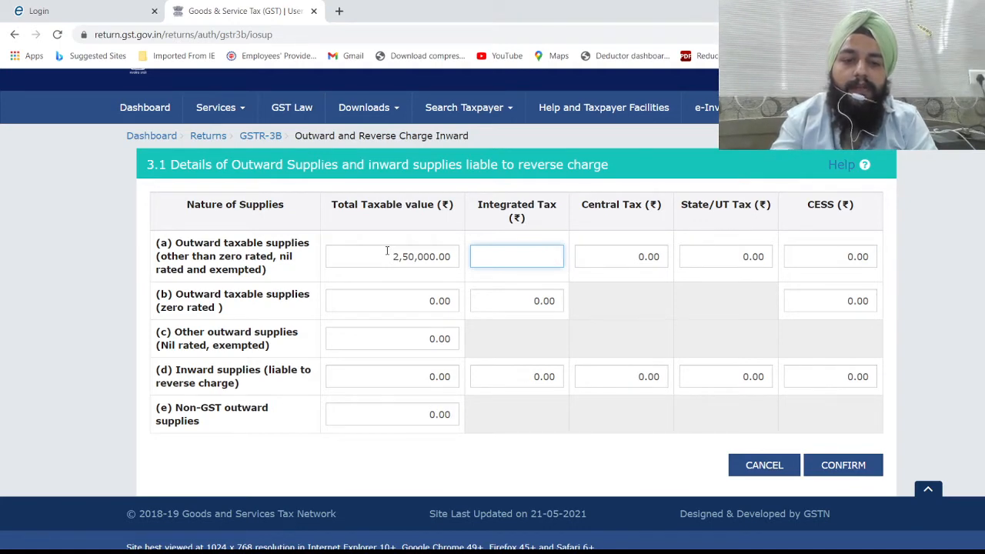
pyautogui.hotkey('alt', 'Tab')
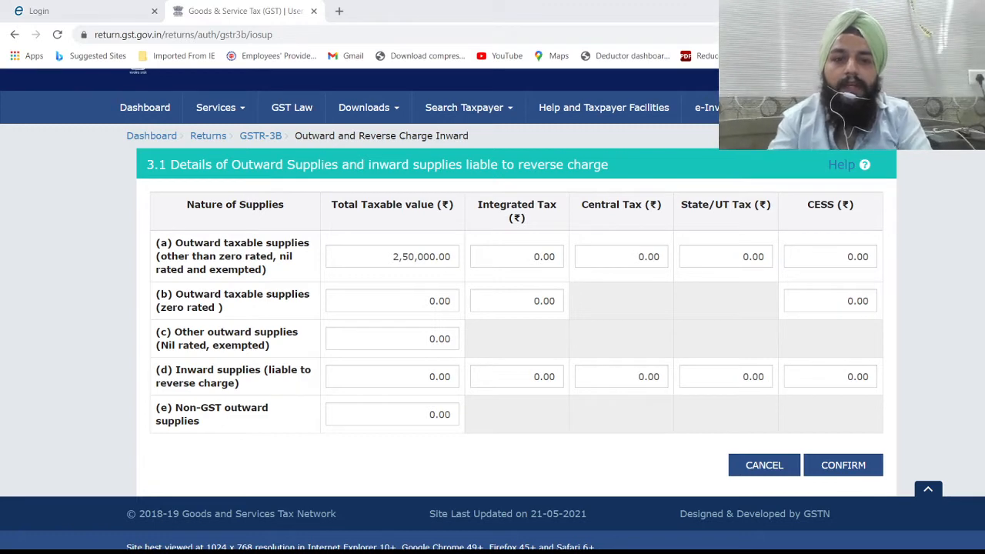
pyautogui.click(517, 257)
pyautogui.write('12500')
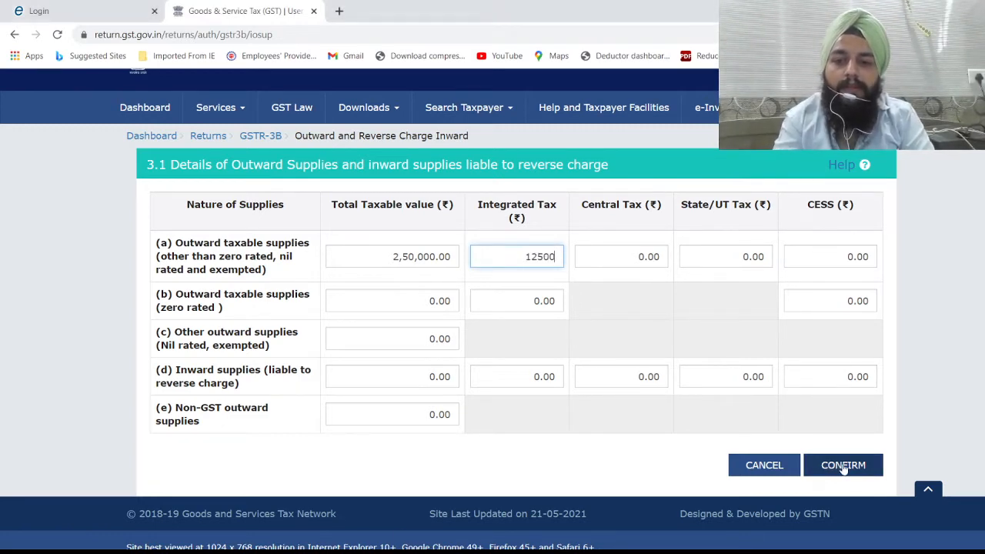
# - Discard the unsaved entries in table 3.1 and return to the GSTR-3B overview
pyautogui.click(307, 289)
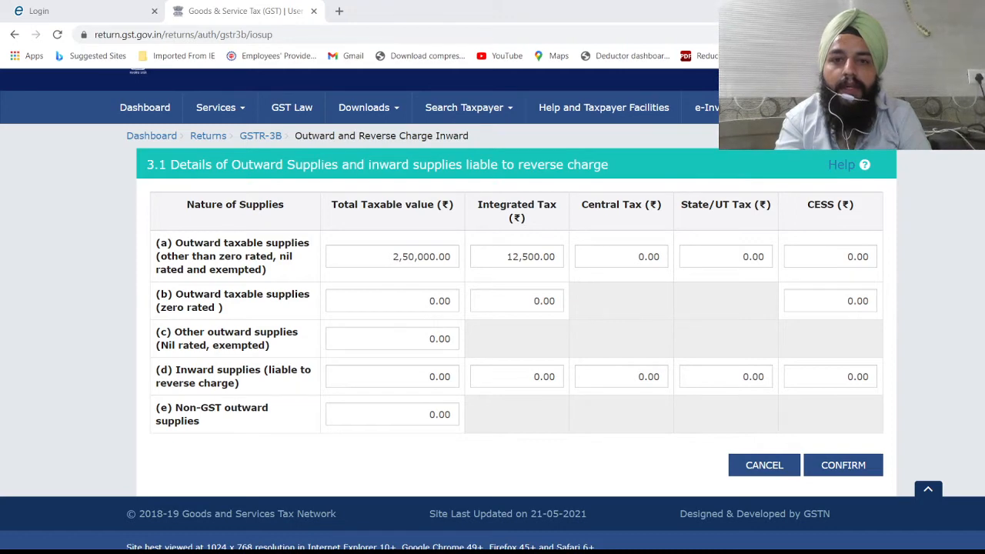
pyautogui.click(306, 288)
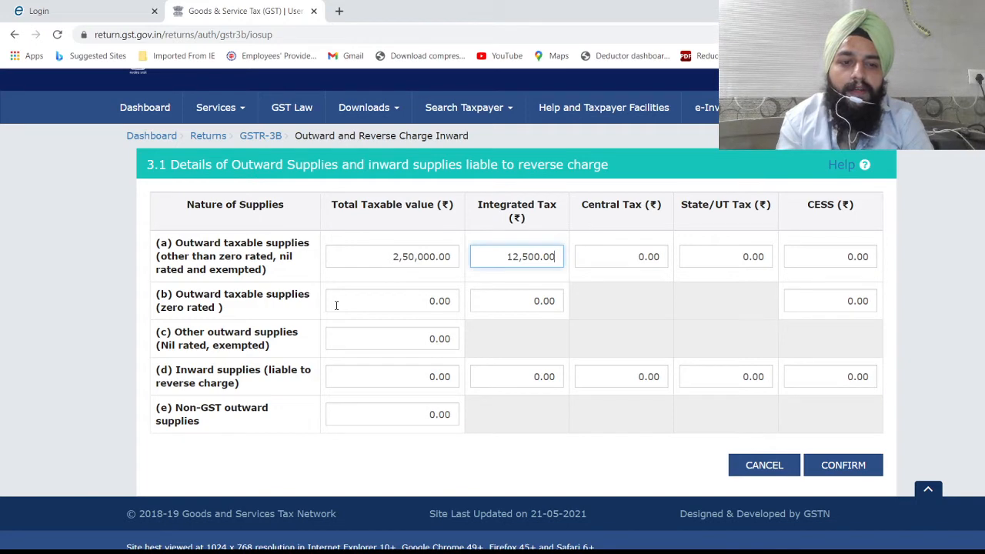
pyautogui.hotkey('alt', 'Tab')
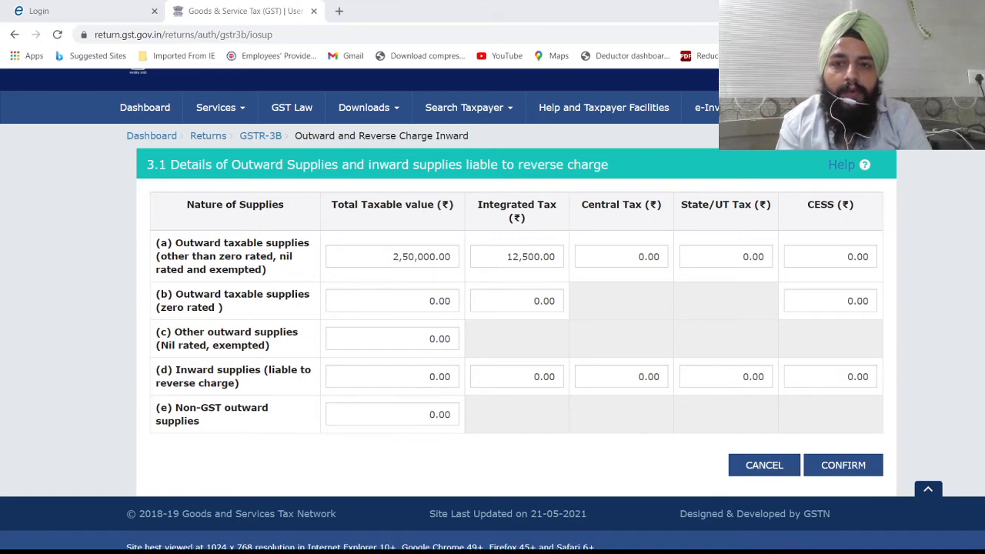
pyautogui.hotkey('alt', 'Tab')
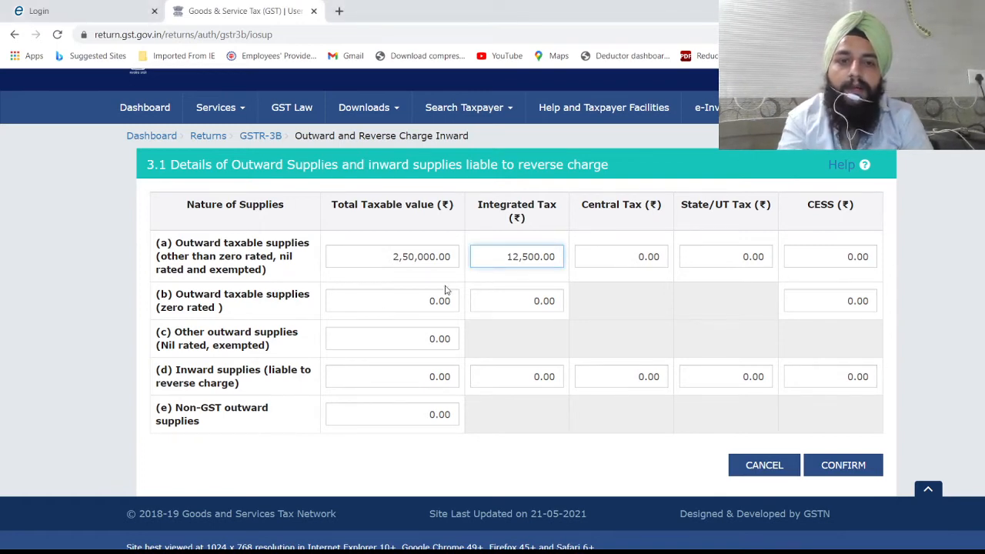
pyautogui.click(755, 466)
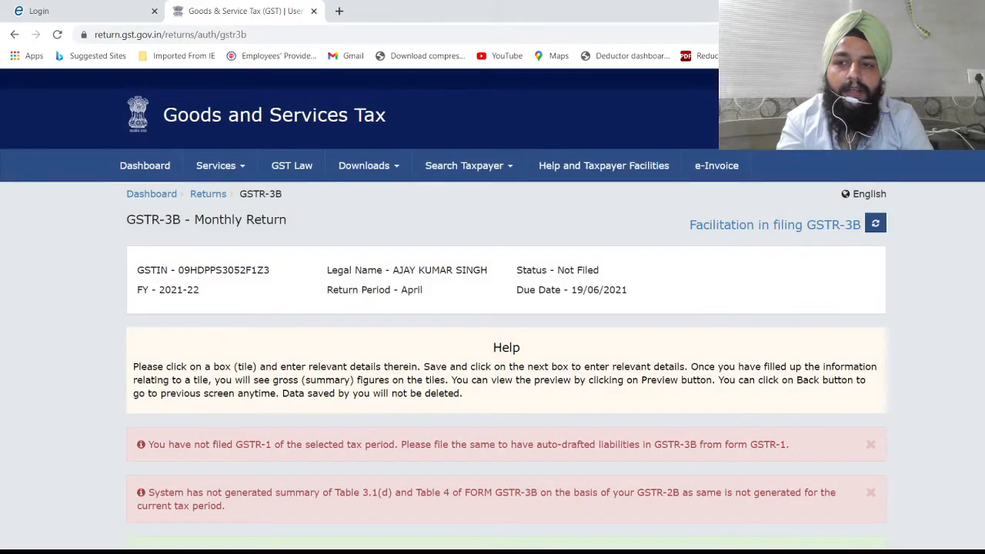
# - Reopen section 3.1, tax on outward and reverse charge inward supplies, and accept the guidelines for refund of IGST
pyautogui.scroll(-5, 923, 341)
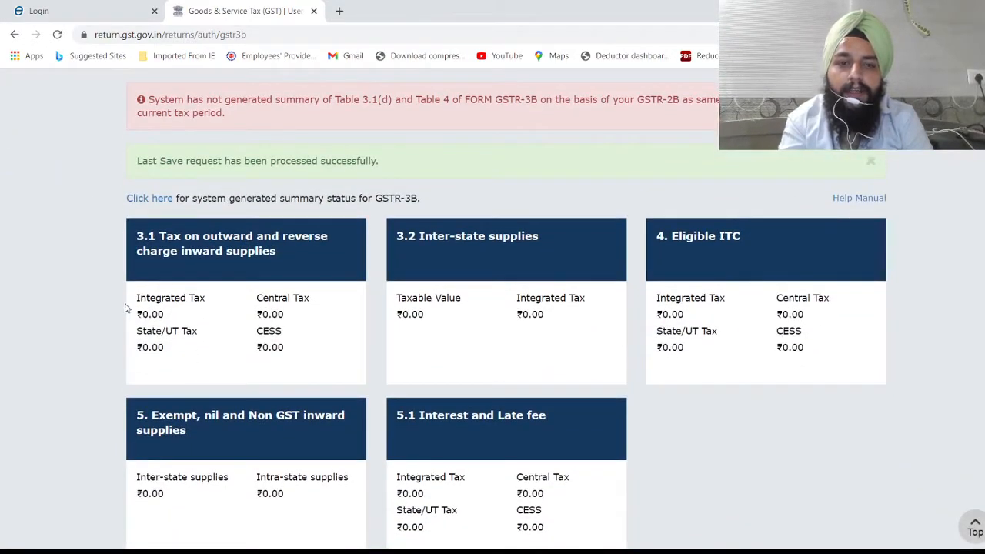
pyautogui.click(209, 301)
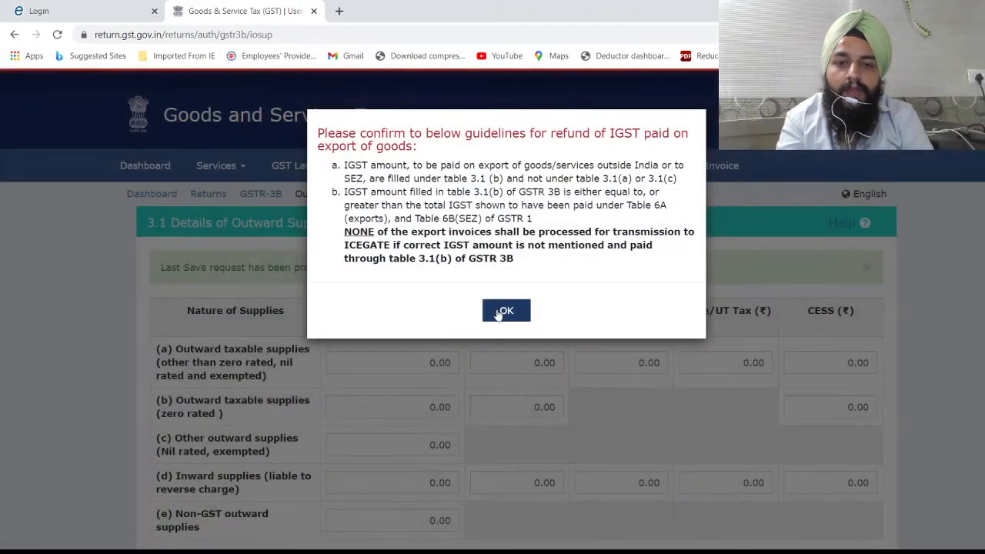
pyautogui.click(499, 311)
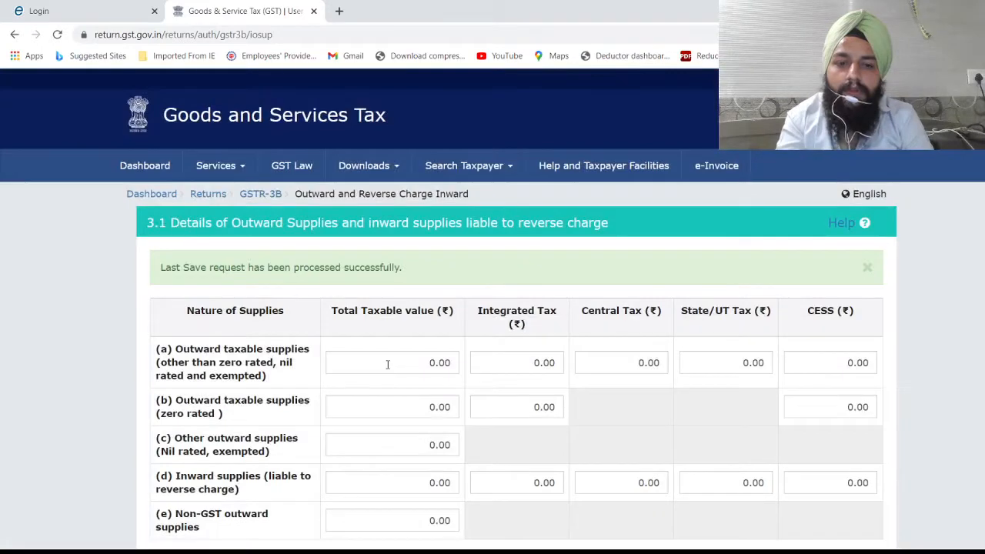
# - Enter taxable value 2,50,000, integrated tax 12,500 and central tax 1,254 for outward taxable supplies in row (a), and confirm table 3.1
pyautogui.click(387, 364)
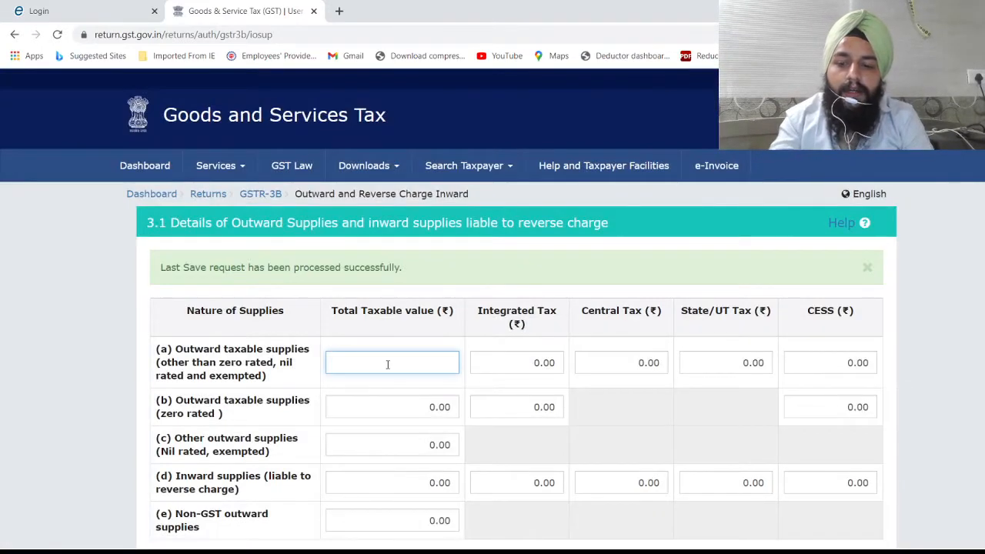
pyautogui.write('250000')
pyautogui.press('Tab')
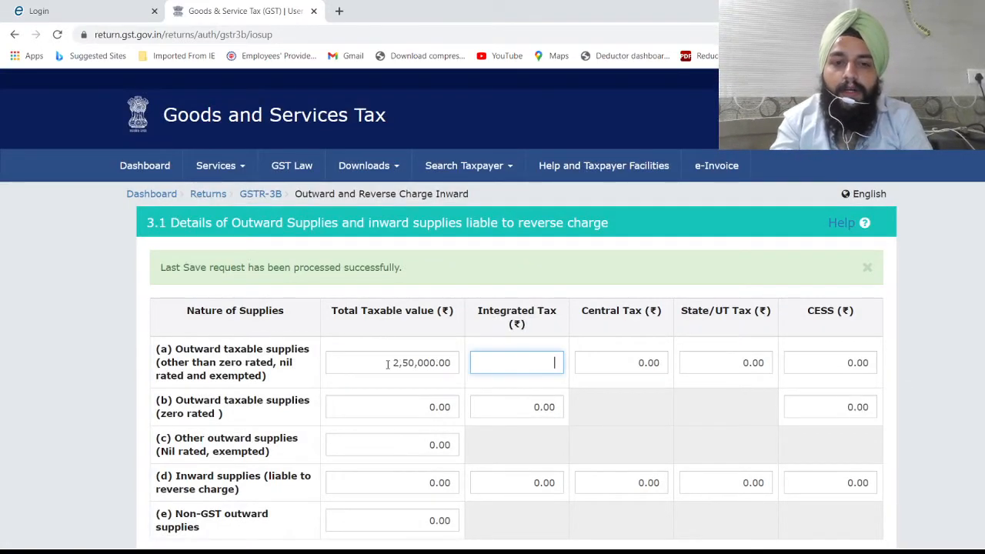
pyautogui.write('12,50')
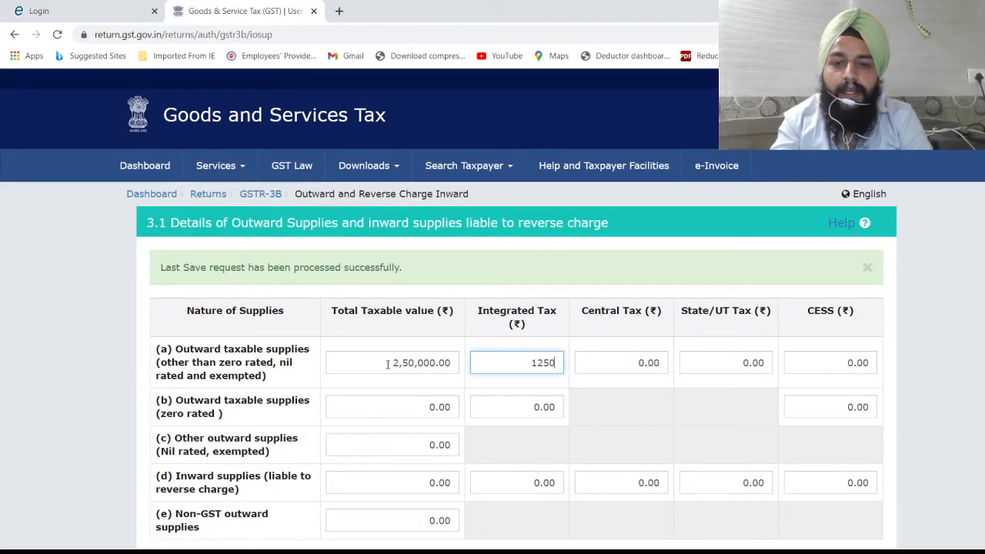
pyautogui.write('0')
pyautogui.press('Tab')
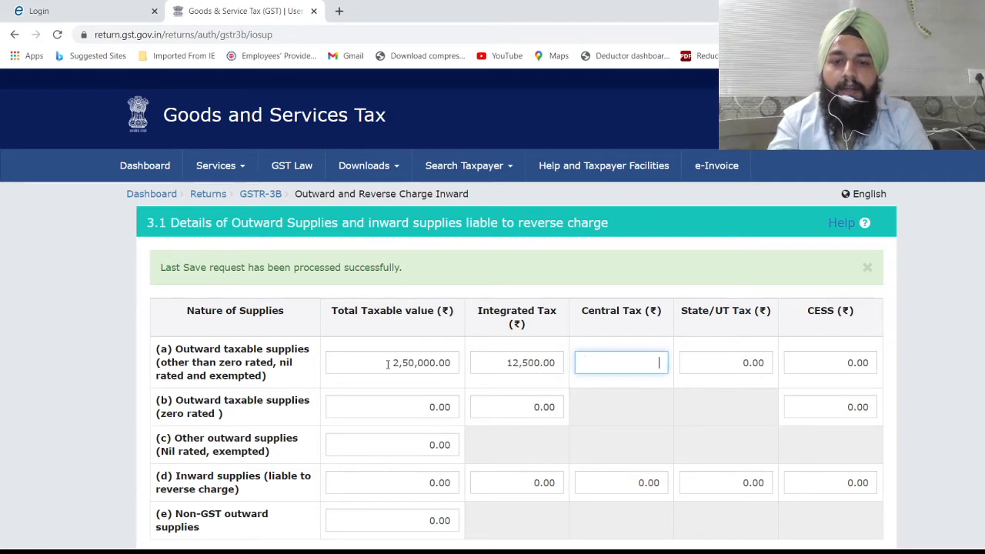
pyautogui.write('1254')
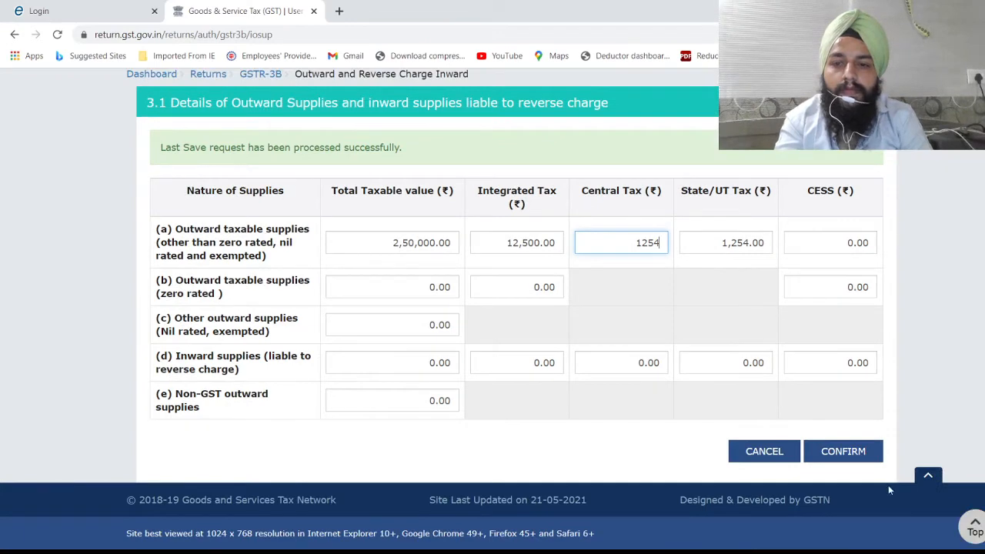
pyautogui.click(854, 450)
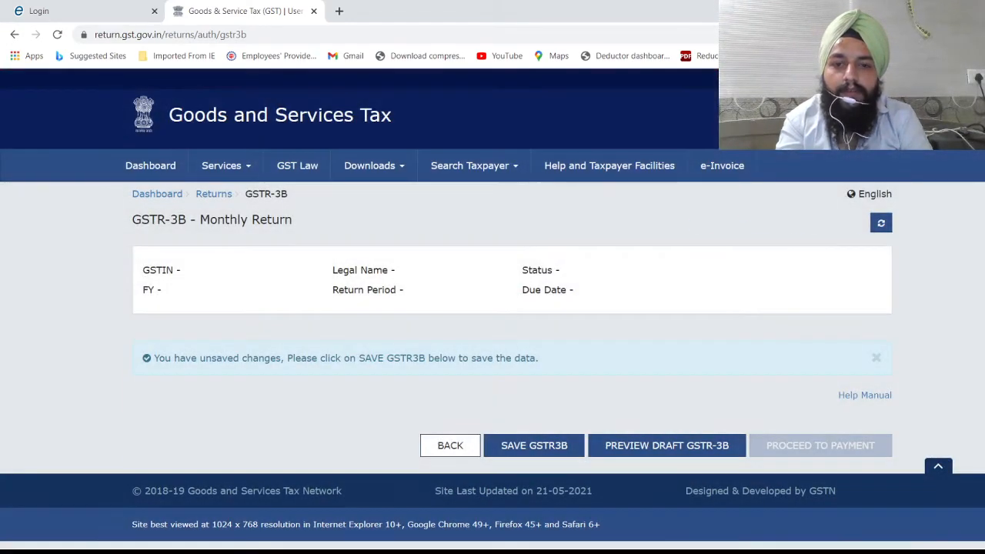
# - Review section 3.2, inter-state supplies, and return to the GSTR-3B overview without entering anything
pyautogui.scroll(-6, 492, 308)
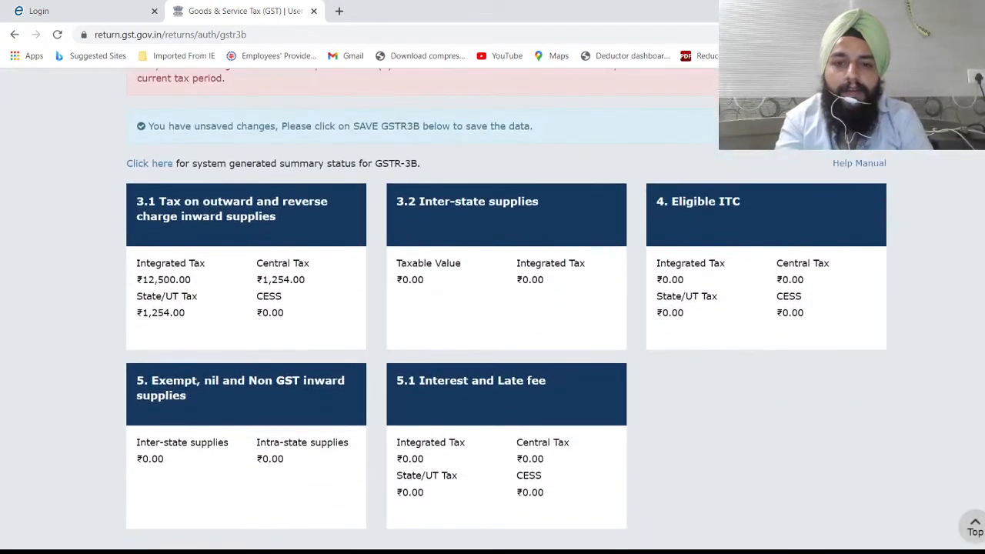
pyautogui.click(478, 227)
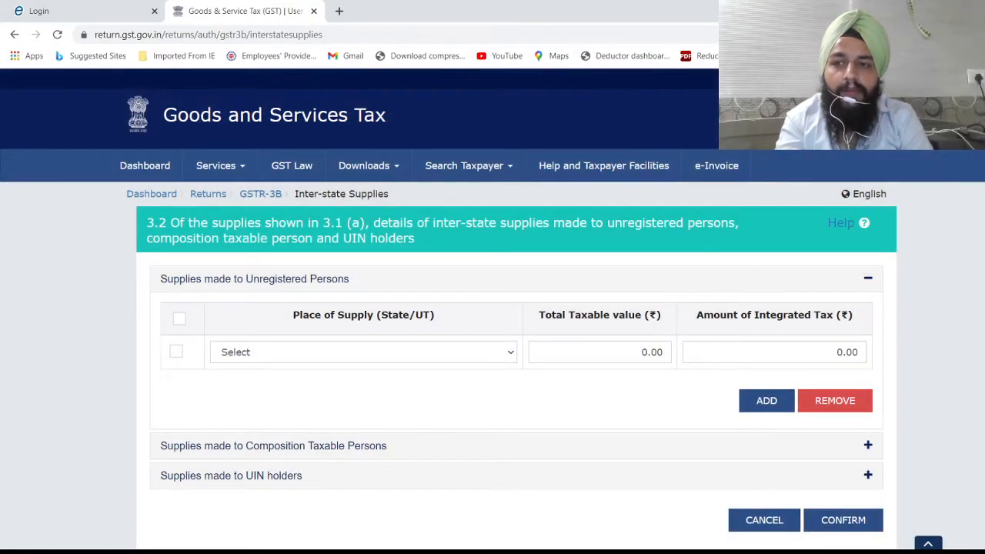
pyautogui.scroll(-2, 493, 308)
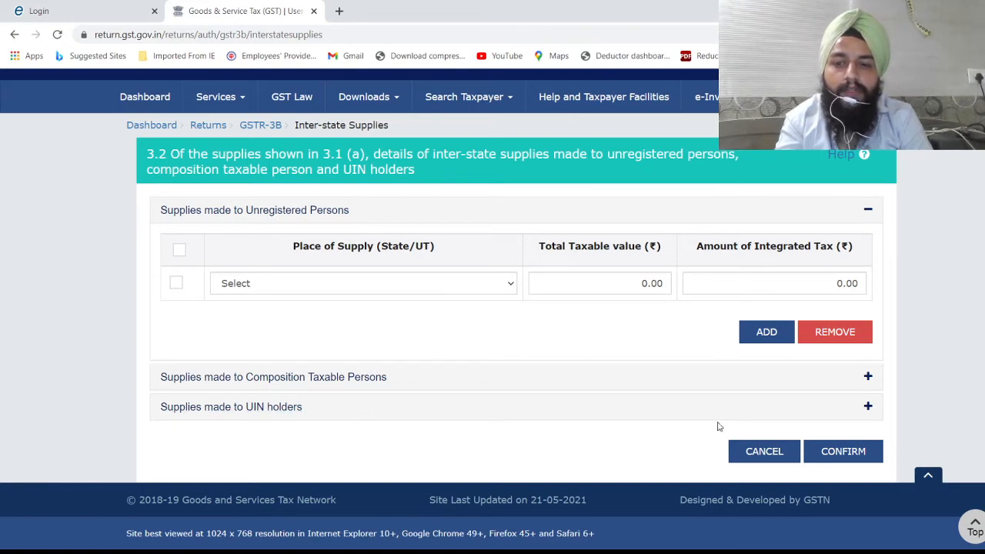
pyautogui.click(764, 451)
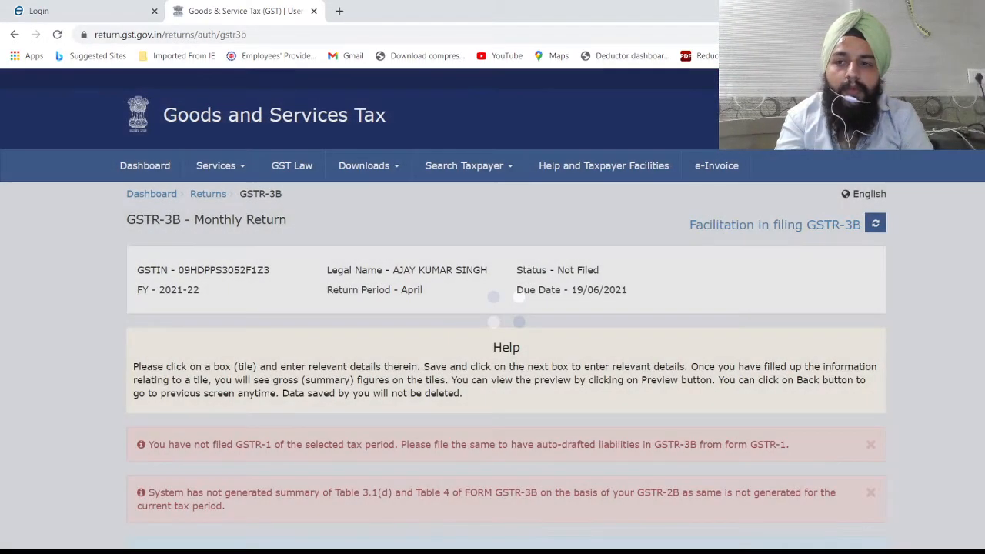
# - Open section 4, Eligible ITC, and bring its All other ITC row into view
pyautogui.scroll(-4, 506, 308)
pyautogui.scroll(-2, 506, 308)
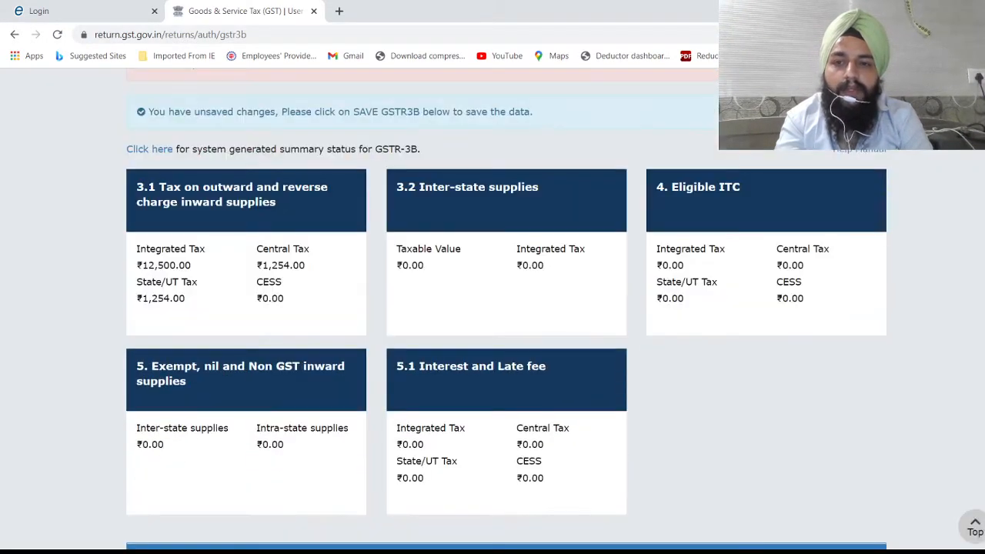
pyautogui.click(778, 263)
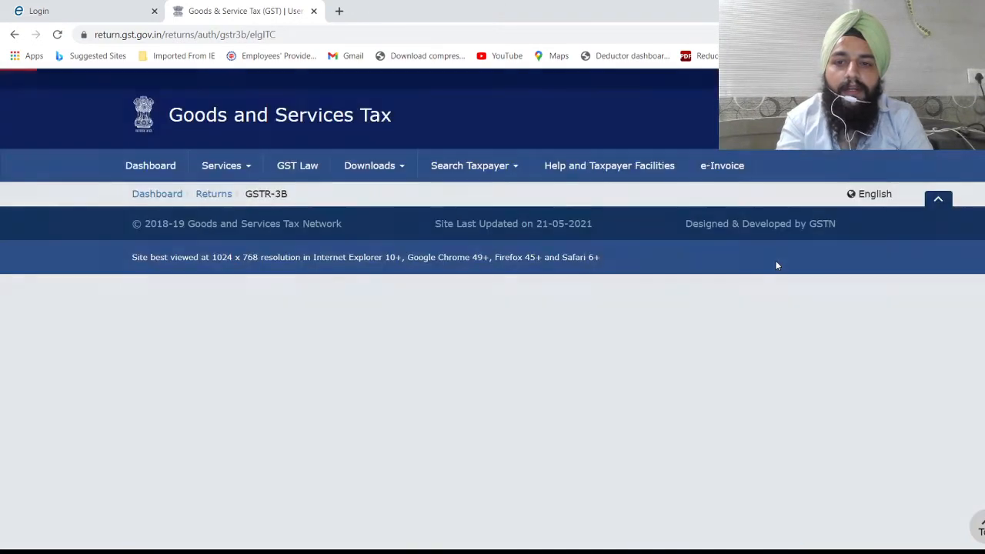
pyautogui.scroll(-1, 506, 308)
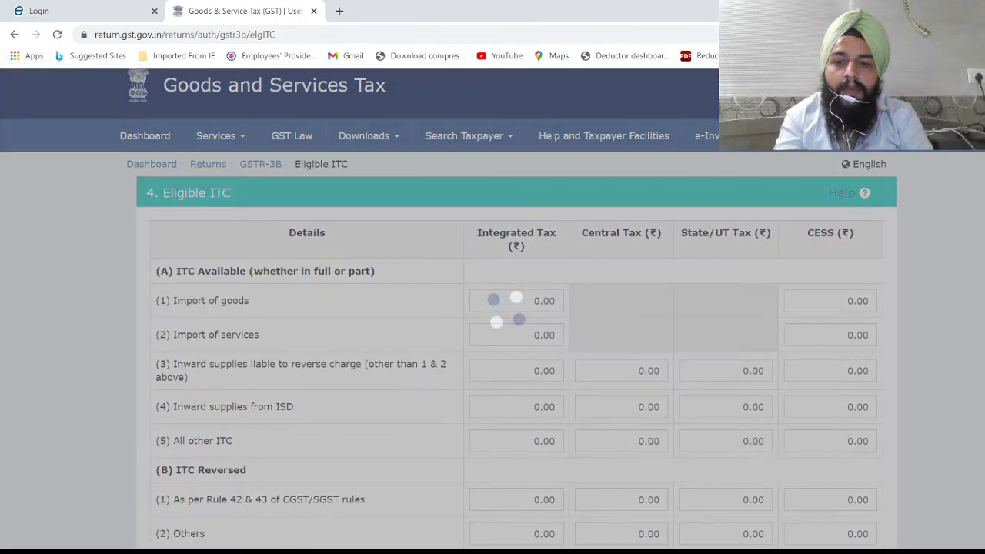
pyautogui.scroll(-3, 507, 308)
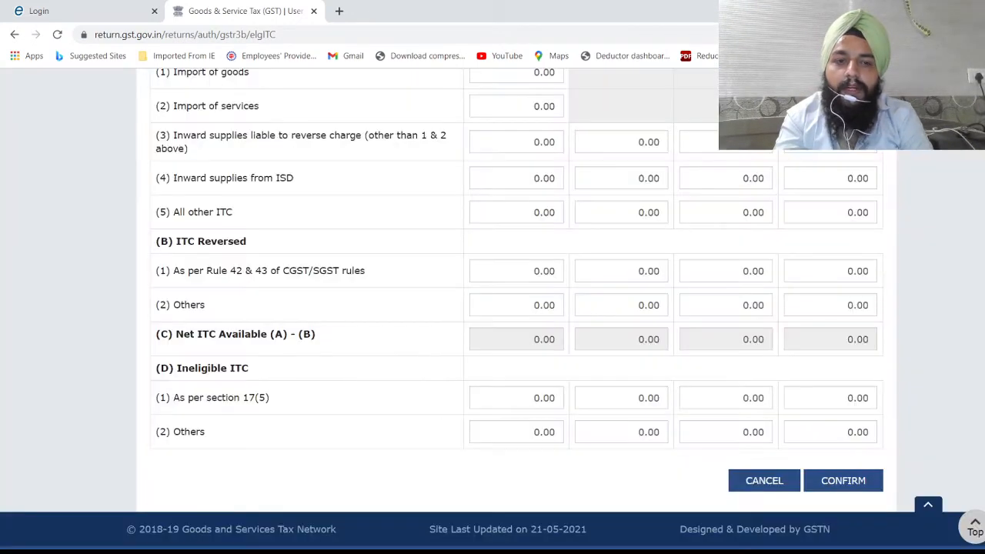
# - Enter integrated tax 85,474 and central tax 12,547 for All other ITC, and confirm the Eligible ITC table
pyautogui.click(503, 215)
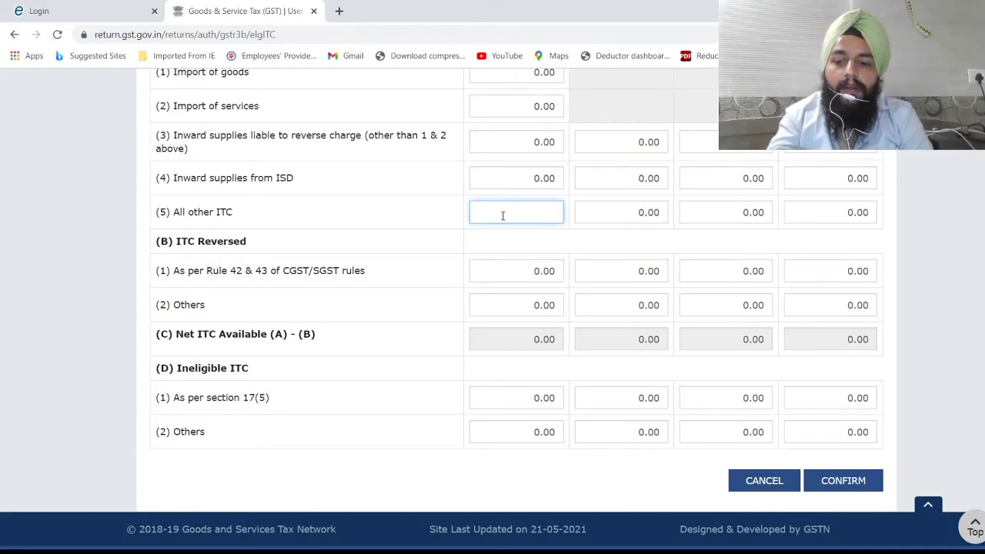
pyautogui.write('85474')
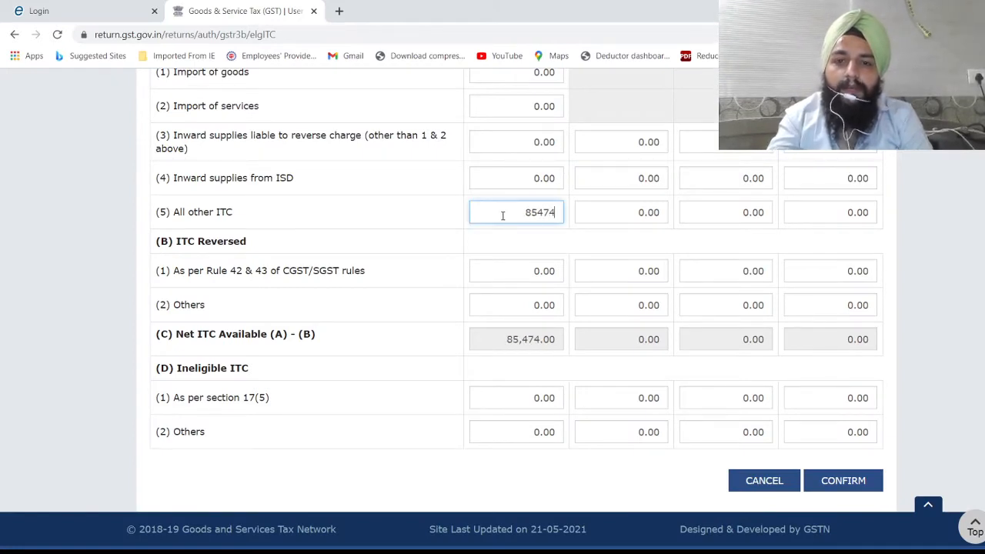
pyautogui.press('Tab')
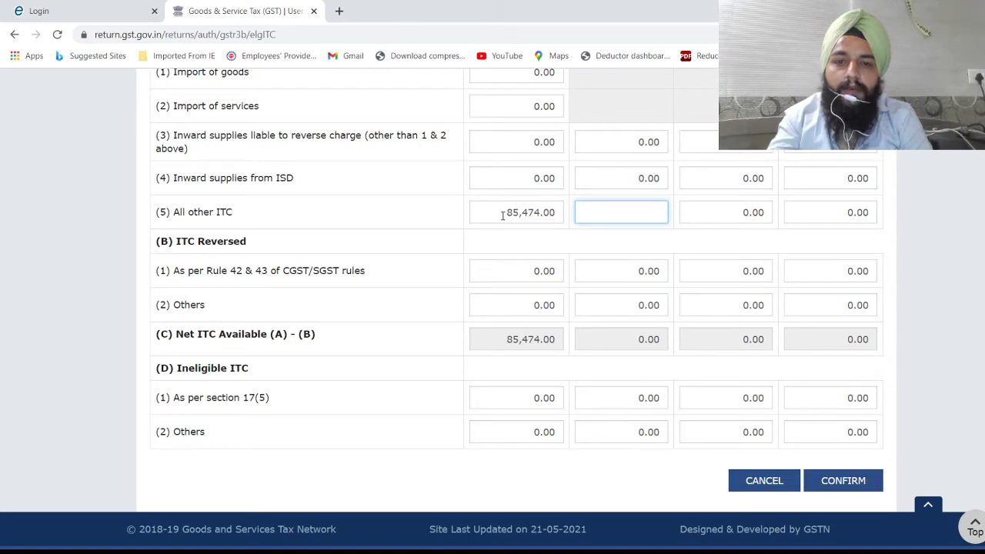
pyautogui.write('1254')
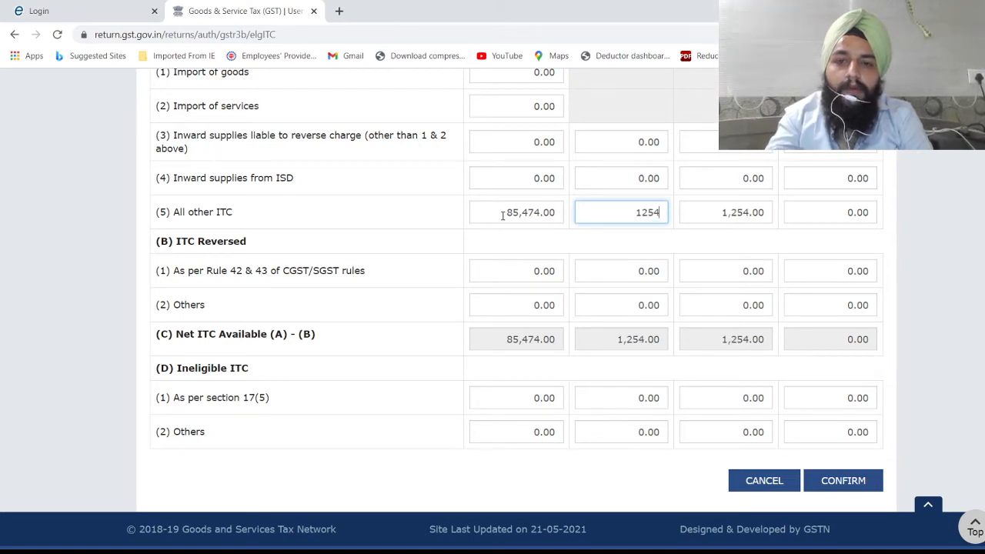
pyautogui.write('7')
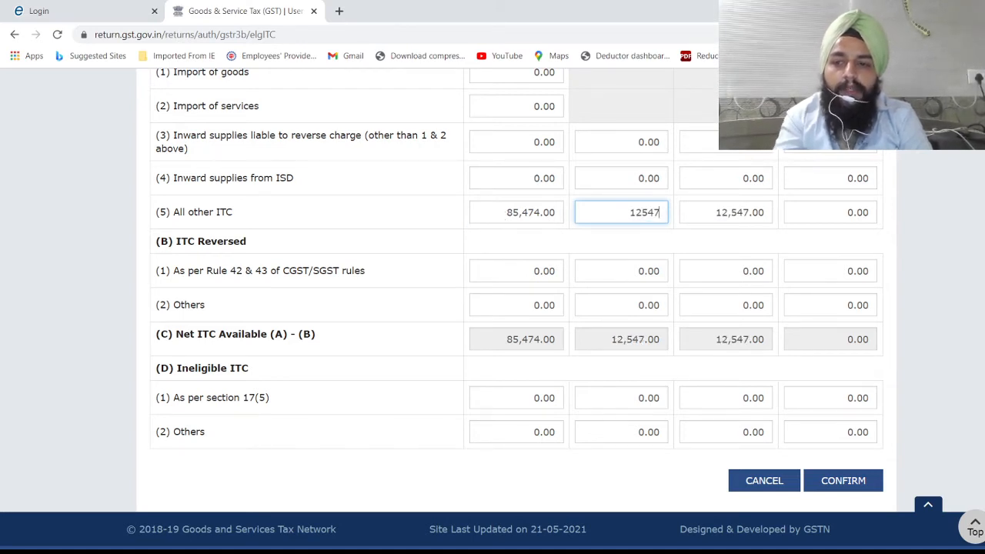
pyautogui.scroll(-1, 493, 307)
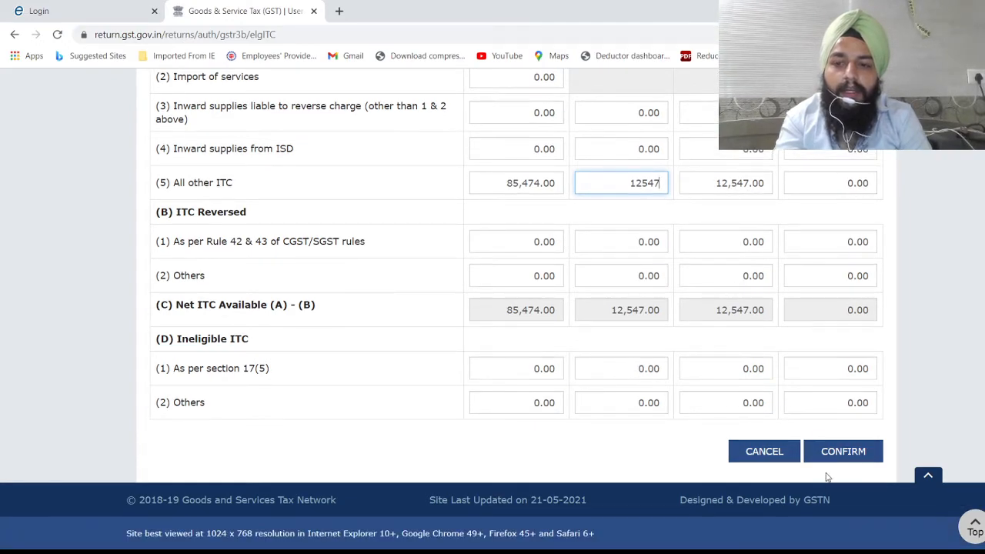
pyautogui.click(855, 454)
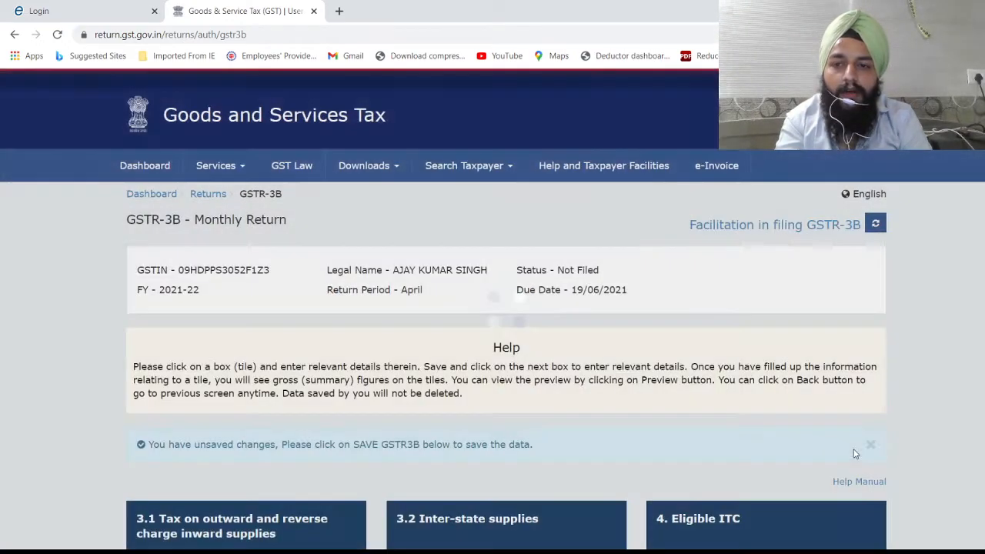
# - Save the GSTR-3B details and refresh the monthly return overview
pyautogui.scroll(-10, 492, 308)
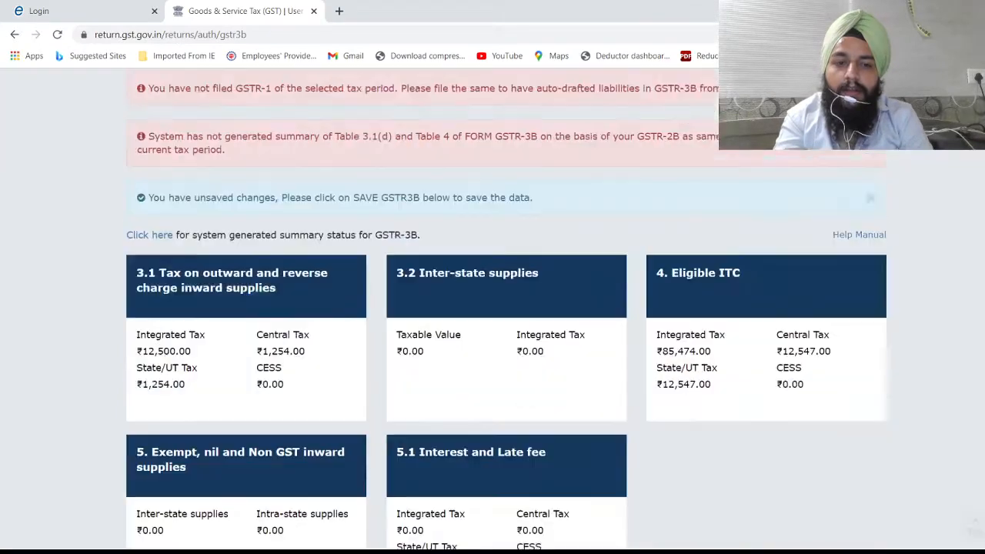
pyautogui.scroll(-1, 492, 308)
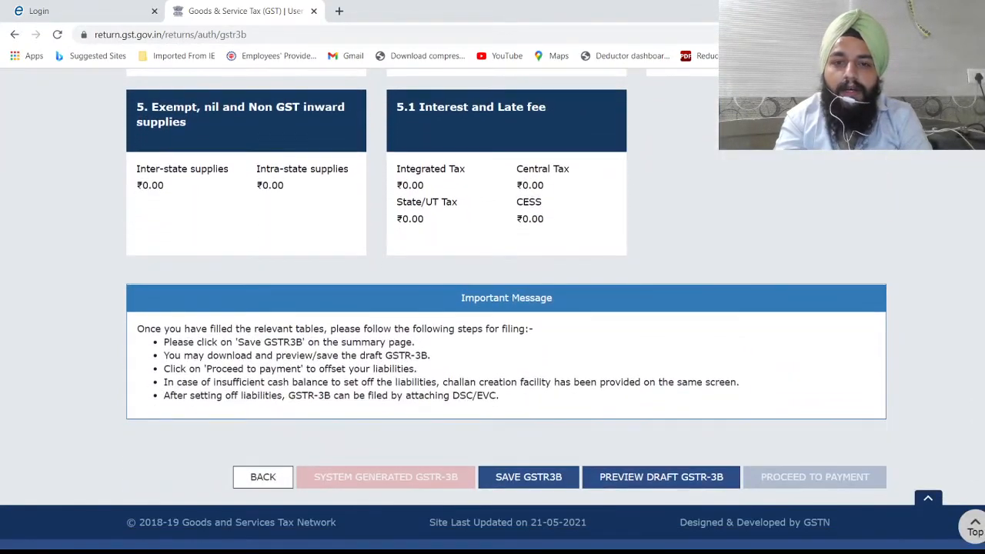
pyautogui.click(531, 477)
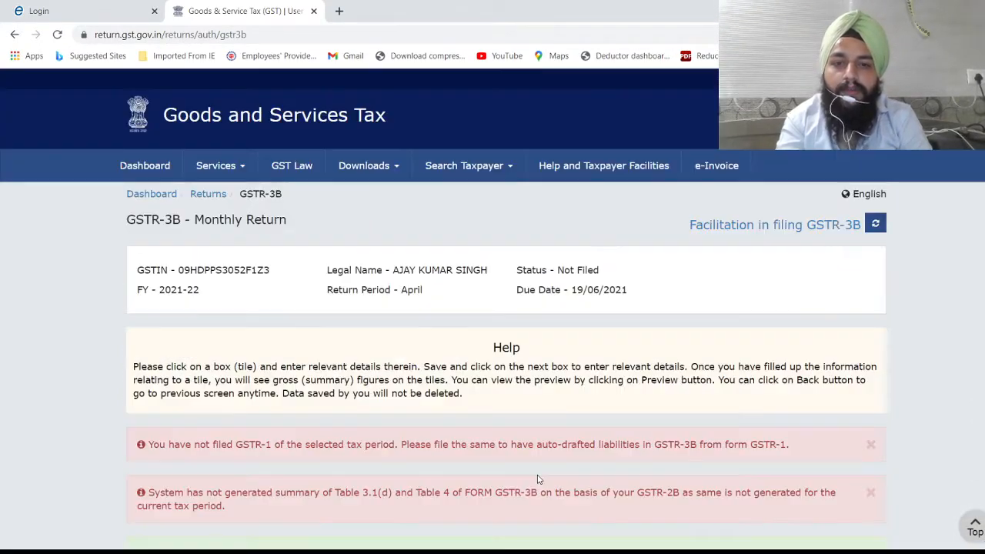
pyautogui.click(876, 224)
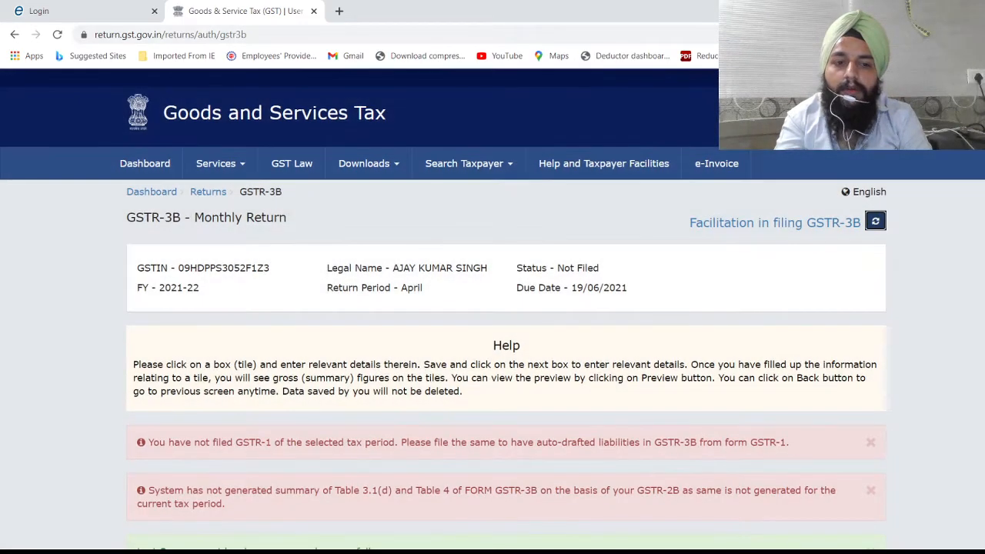
# - Review section 5, exempt, nil-rated and non-GST inward supplies, and go back to the overview without entering values
pyautogui.scroll(-5, 506, 308)
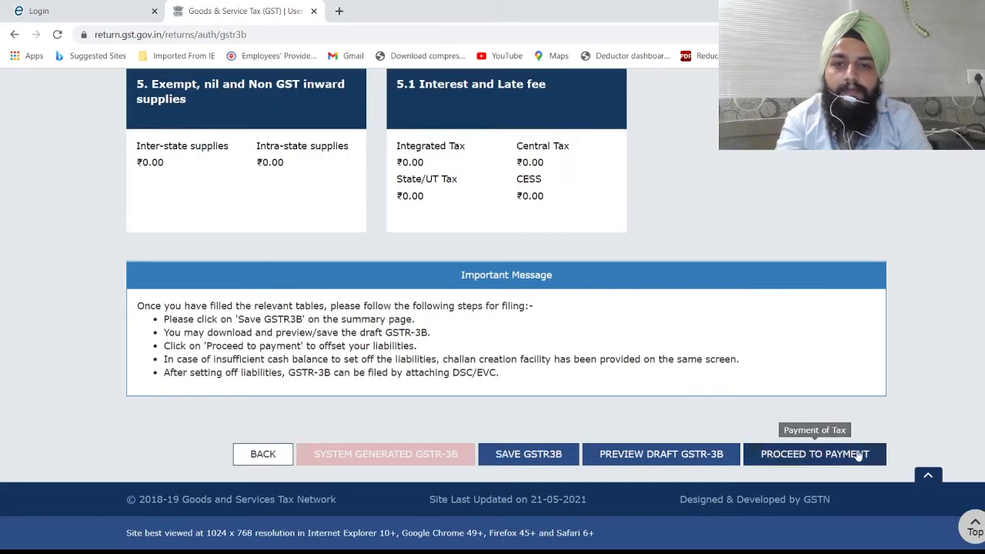
pyautogui.click(182, 181)
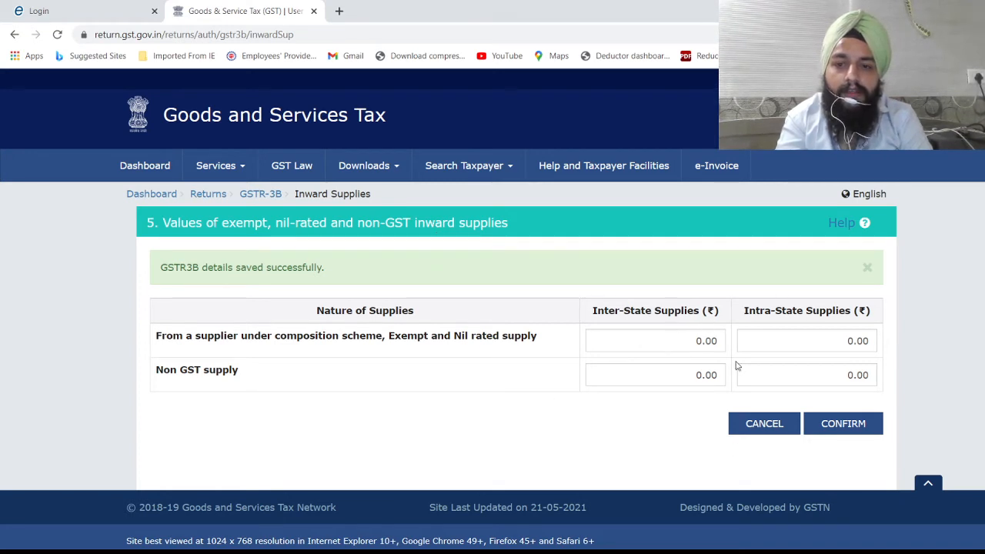
pyautogui.click(748, 426)
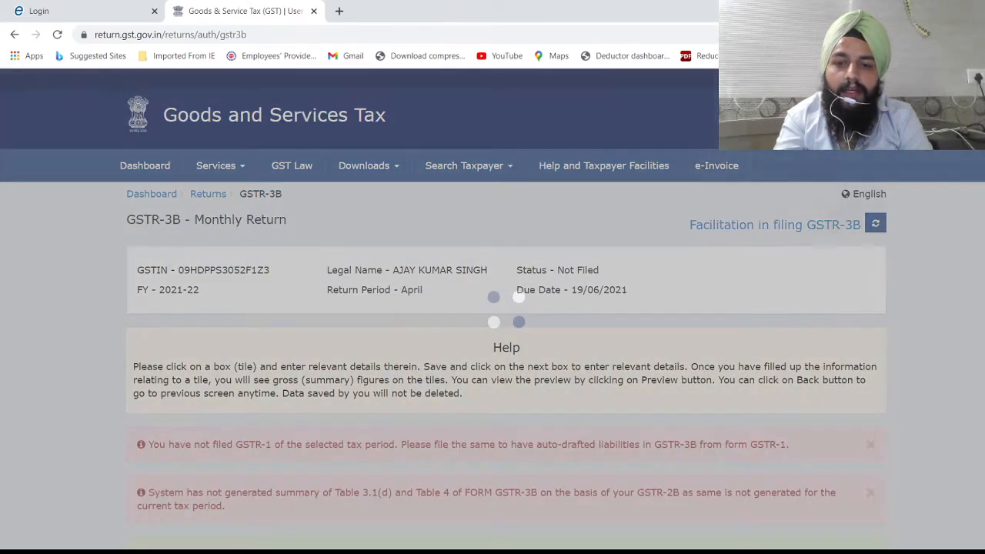
# - Review section 5.1, interest and late fee payable, and leave it without declaring any amounts
pyautogui.scroll(-7, 570, 400)
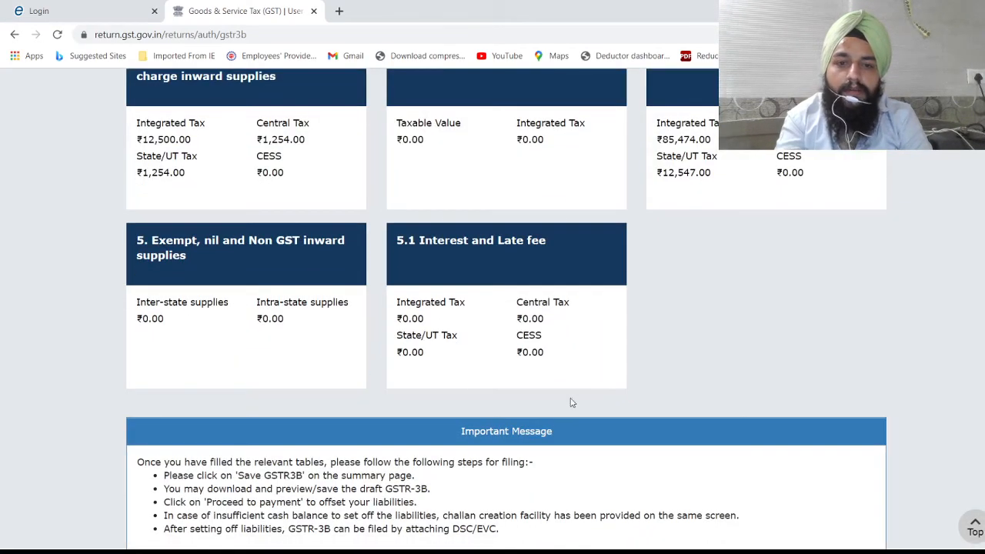
pyautogui.click(484, 324)
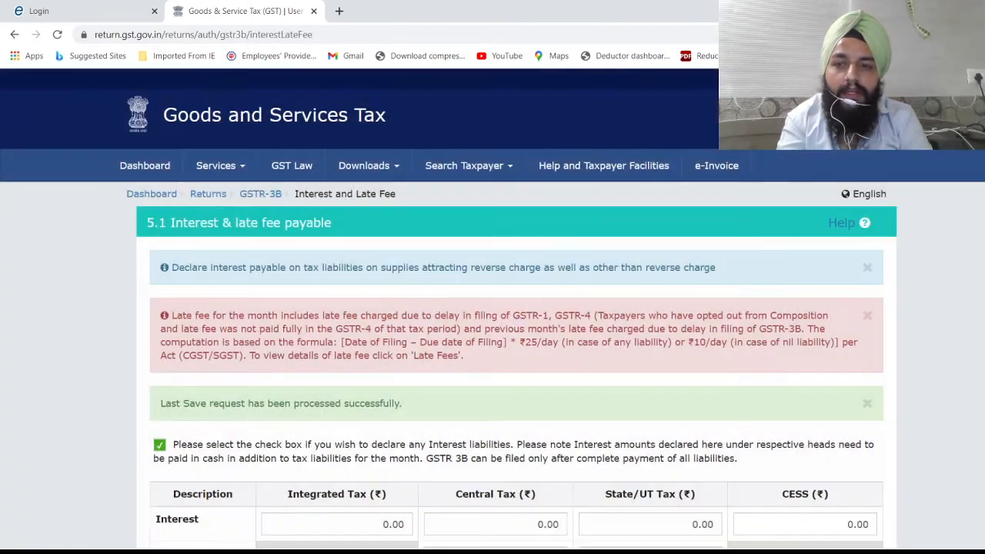
pyautogui.scroll(-3, 493, 308)
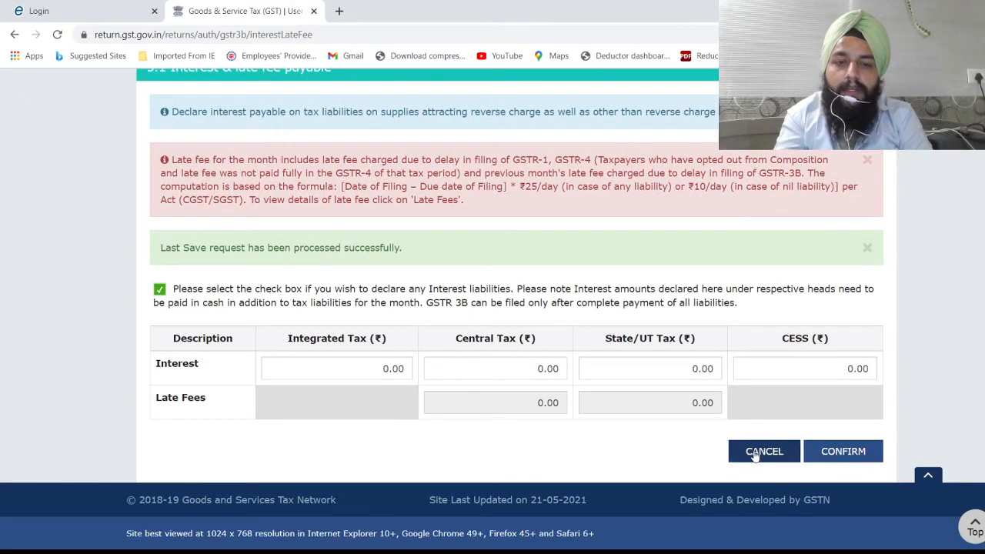
pyautogui.click(752, 453)
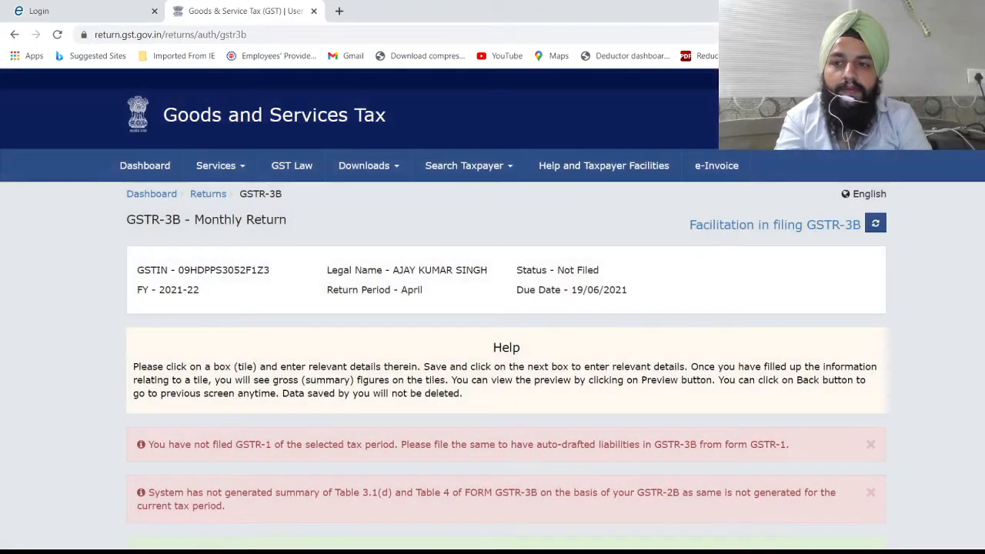
# - Proceed to payment for the return and check the available credit balances in the Paid through ITC columns
pyautogui.scroll(-5, 493, 308)
pyautogui.scroll(-4, 507, 308)
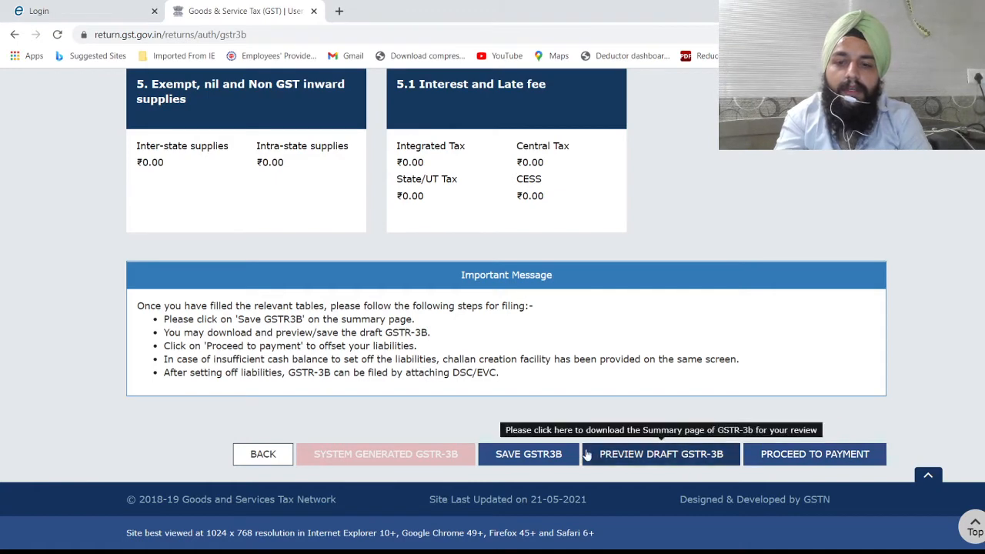
pyautogui.click(834, 452)
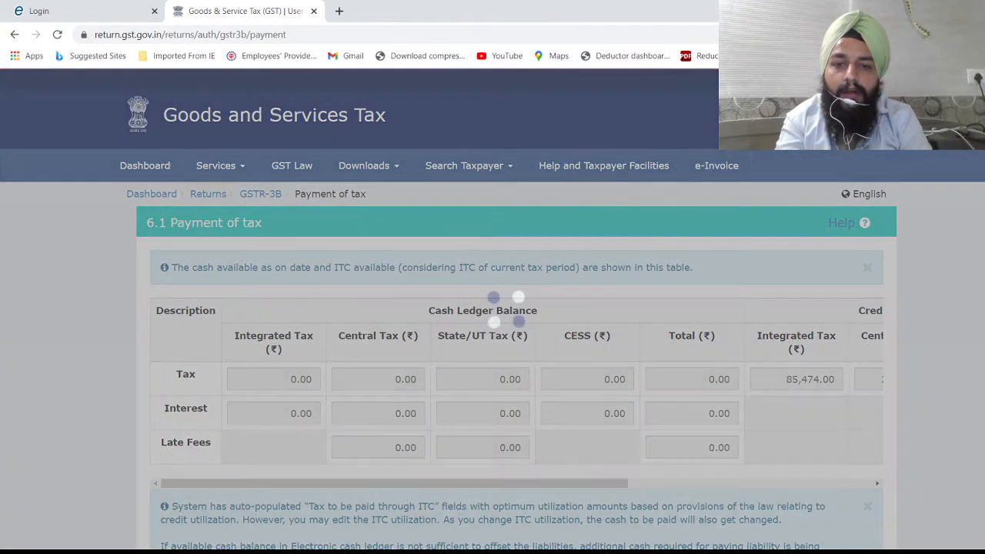
pyautogui.scroll(-2, 493, 308)
pyautogui.scroll(-5, 493, 308)
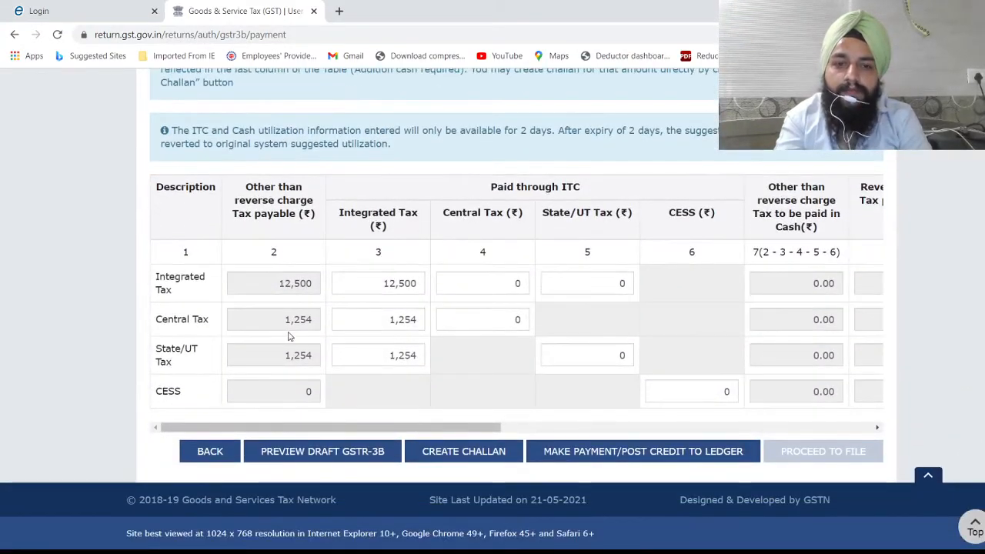
pyautogui.moveTo(384, 323)
pyautogui.moveTo(485, 316)
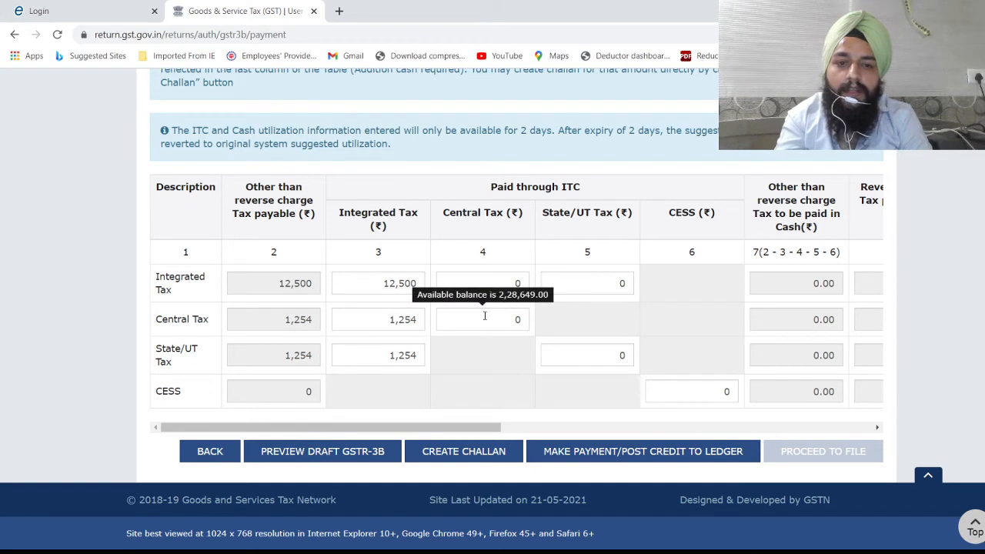
pyautogui.moveTo(377, 287)
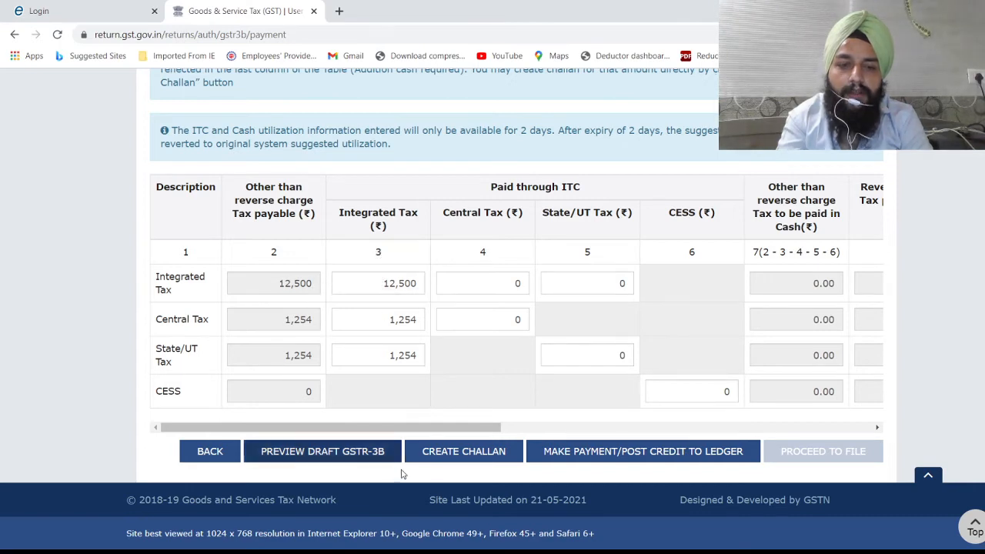
# - Review the cash, reverse charge, interest and late fee columns of the payment table, and go back to the return overview
pyautogui.moveTo(467, 428); pyautogui.dragTo(906, 412)
pyautogui.hscroll(1, 905, 413)
pyautogui.hscroll(-6, 605, 350)
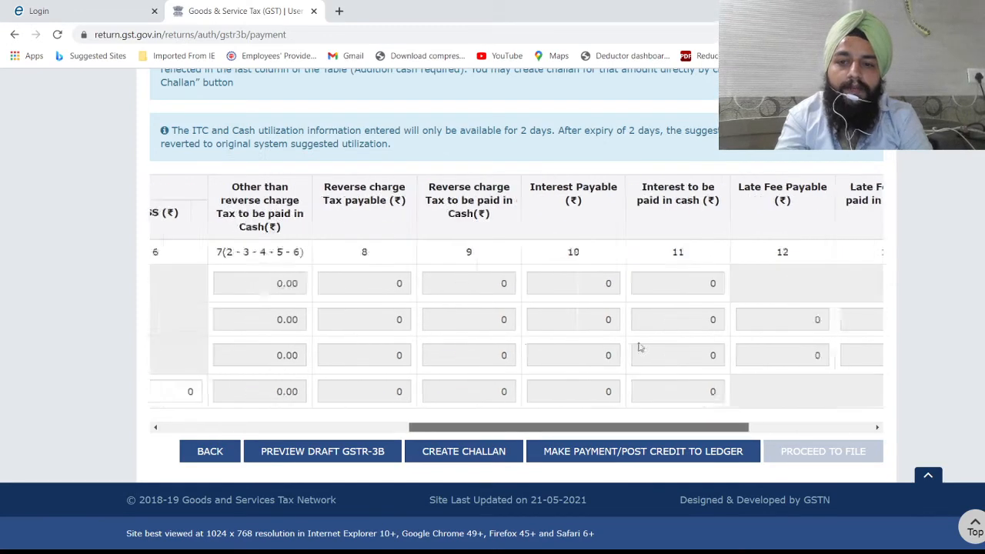
pyautogui.hscroll(-4, 605, 350)
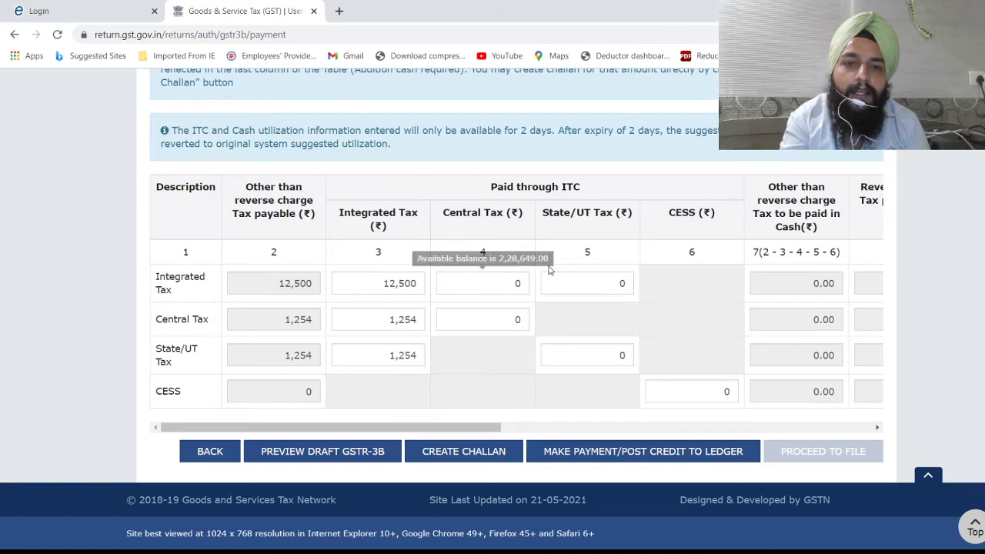
pyautogui.moveTo(578, 278)
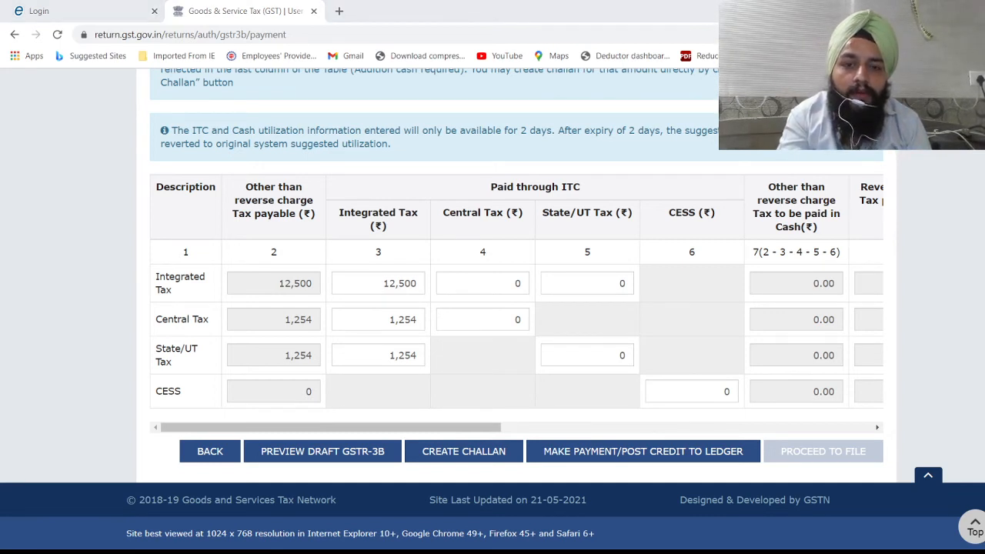
pyautogui.click(202, 453)
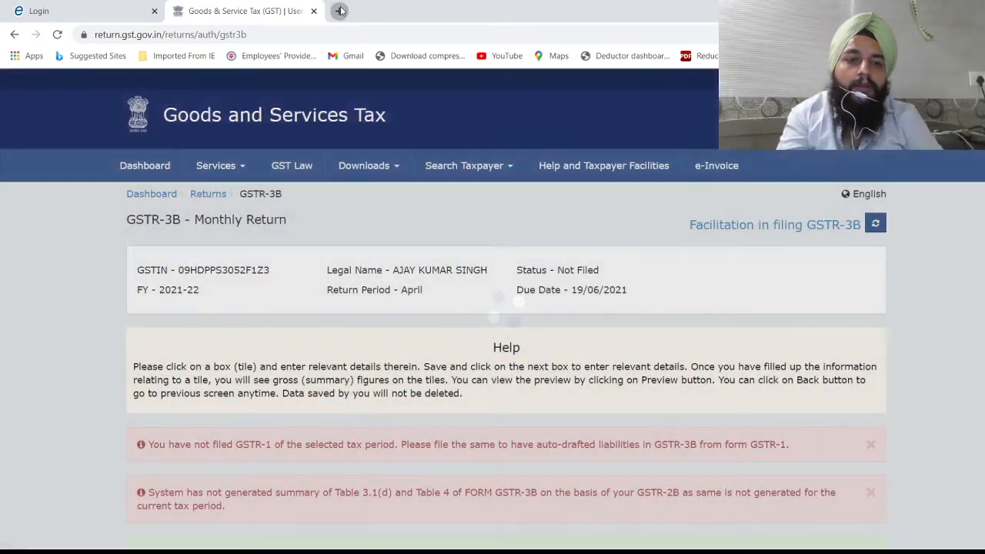
# - Open the GST portal dashboard in a new browser tab, check the ledger balances, and return to the GSTR-3B overview
pyautogui.click(341, 11)
pyautogui.write('gst')
pyautogui.press('Return')
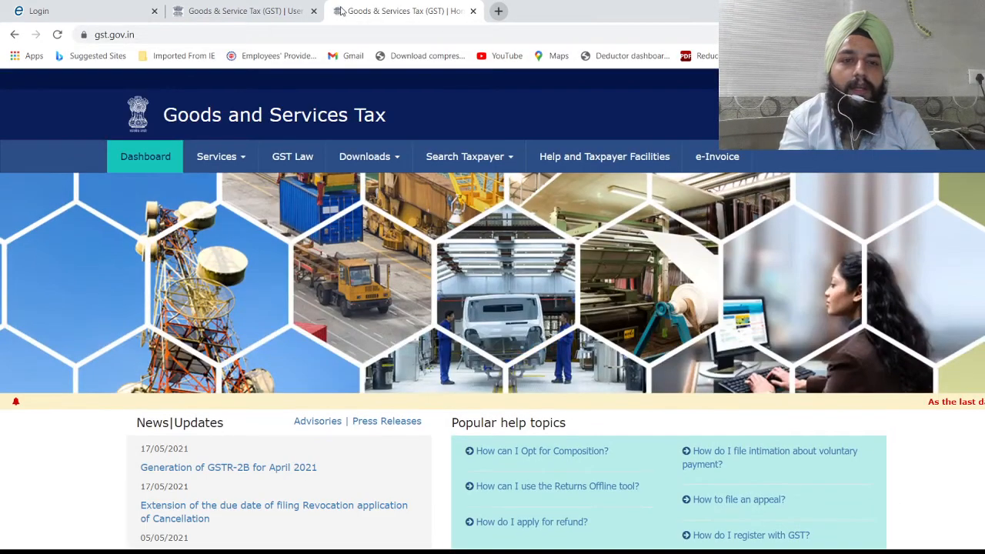
pyautogui.click(146, 157)
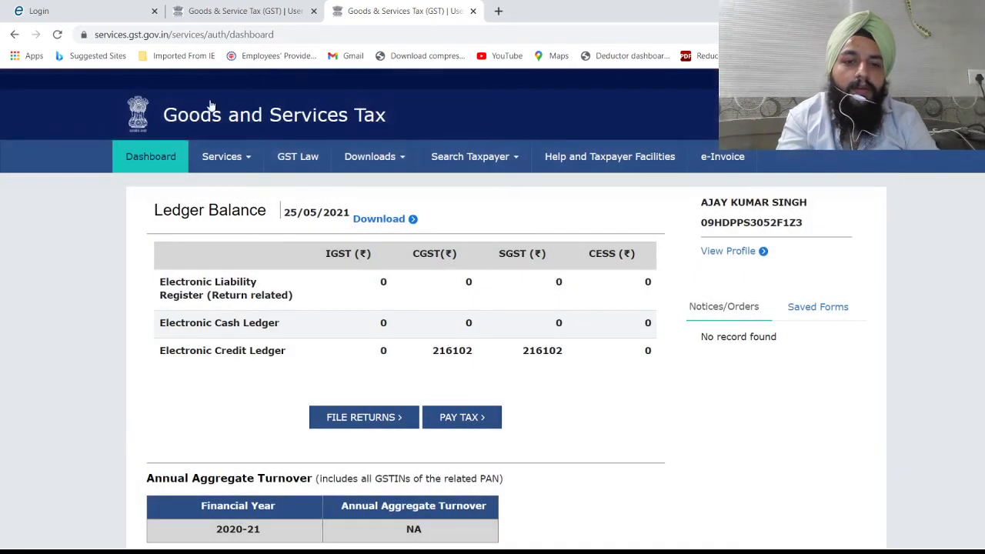
pyautogui.click(227, 6)
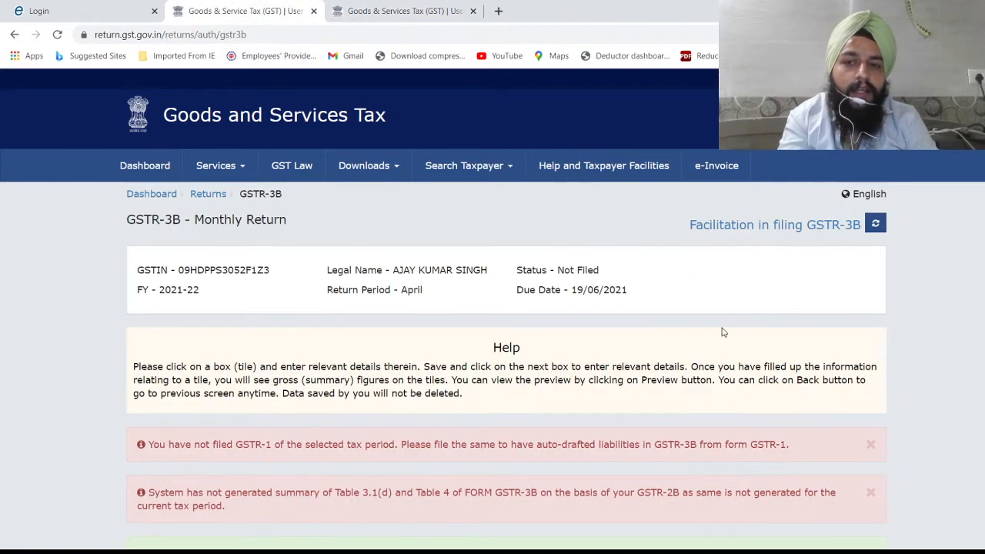
# - Reopen section 3.1, tax on outward and reverse charge inward supplies, and acknowledge the IGST export refund guidelines
pyautogui.scroll(-1, 724, 332)
pyautogui.scroll(-10, 670, 403)
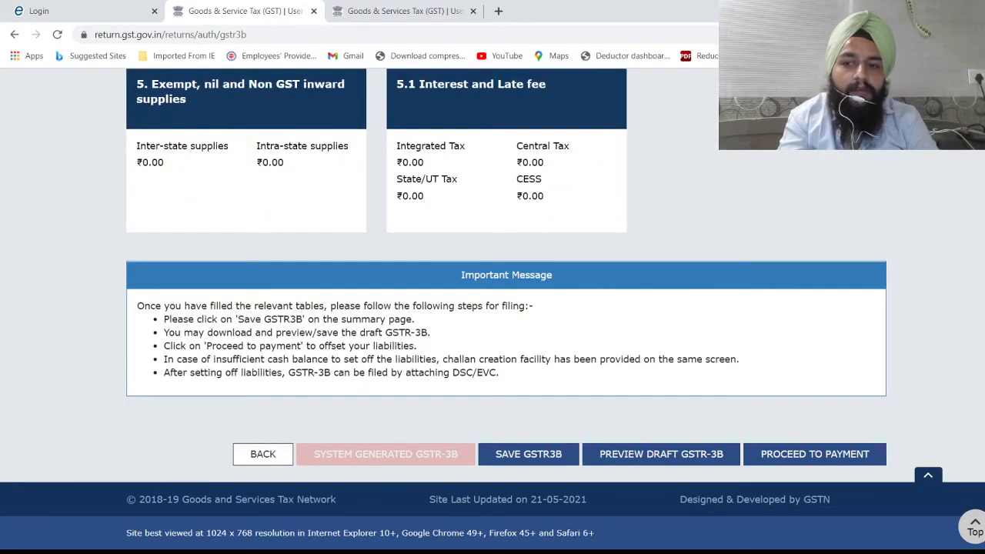
pyautogui.scroll(7, 506, 308)
pyautogui.scroll(-3, 506, 308)
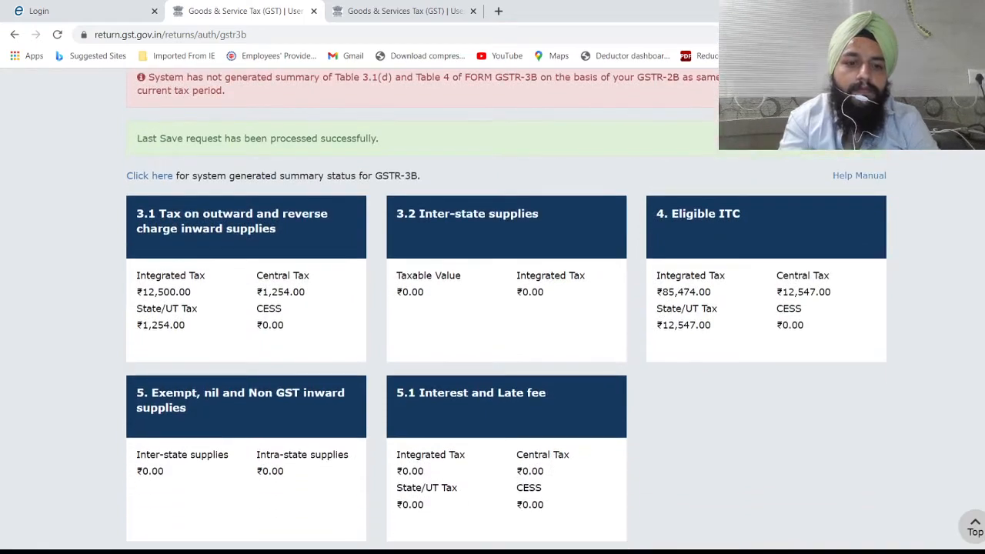
pyautogui.click(165, 303)
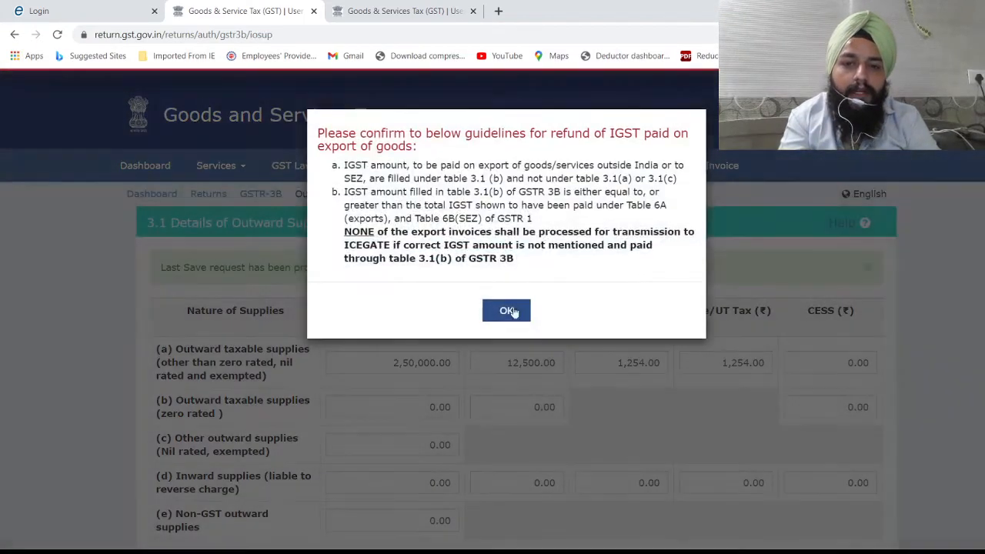
pyautogui.click(510, 311)
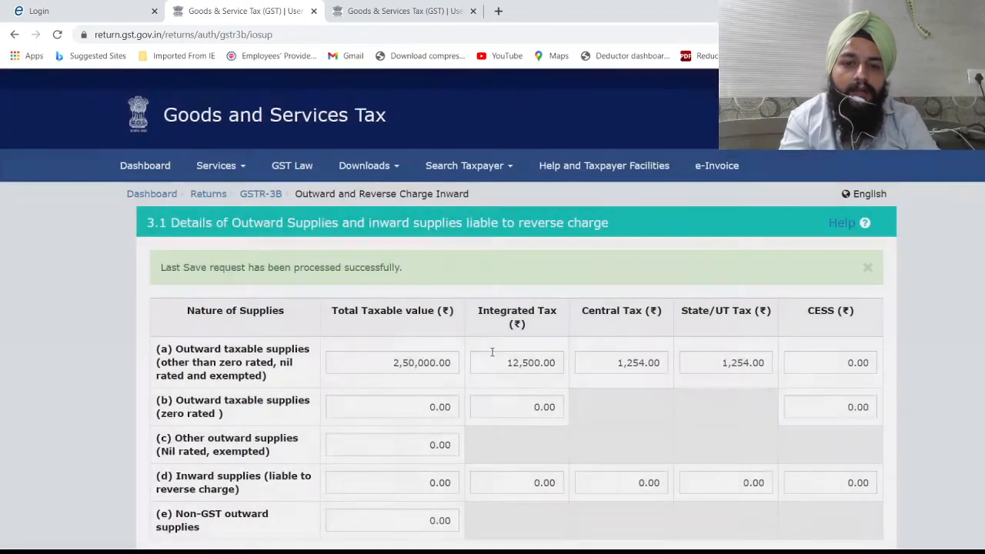
# - Set the integrated tax for outward taxable supplies in row (a) to 4,50,000
pyautogui.click(491, 360)
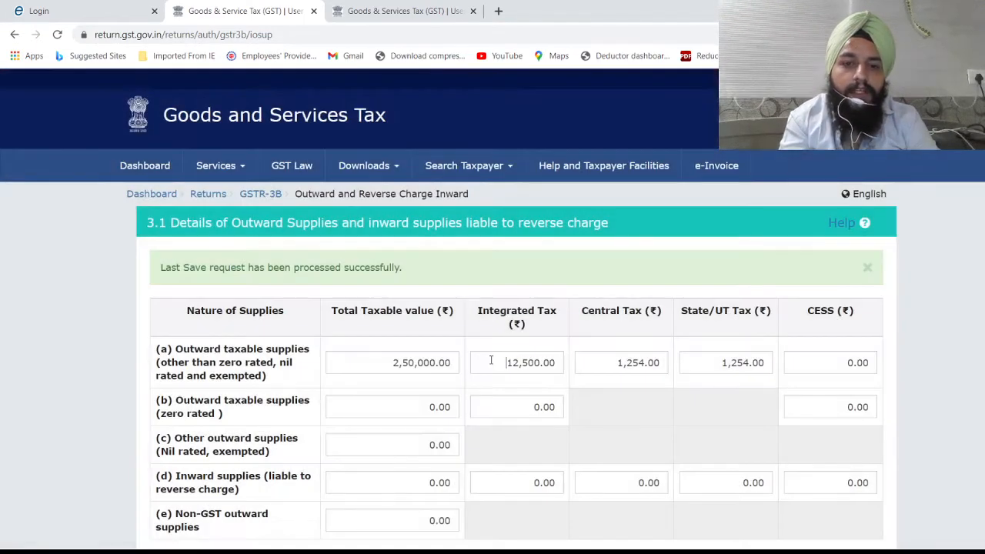
pyautogui.press('Delete')
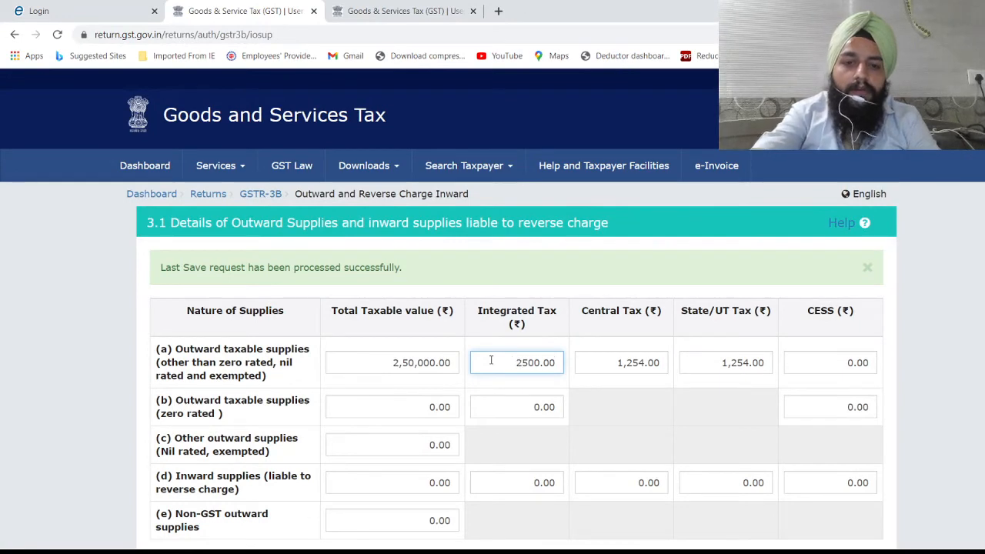
pyautogui.press('BackSpace')
pyautogui.press('BackSpace')
pyautogui.press('BackSpace')
pyautogui.press('BackSpace')
pyautogui.press('BackSpace')
pyautogui.press('BackSpace')
pyautogui.press('BackSpace')
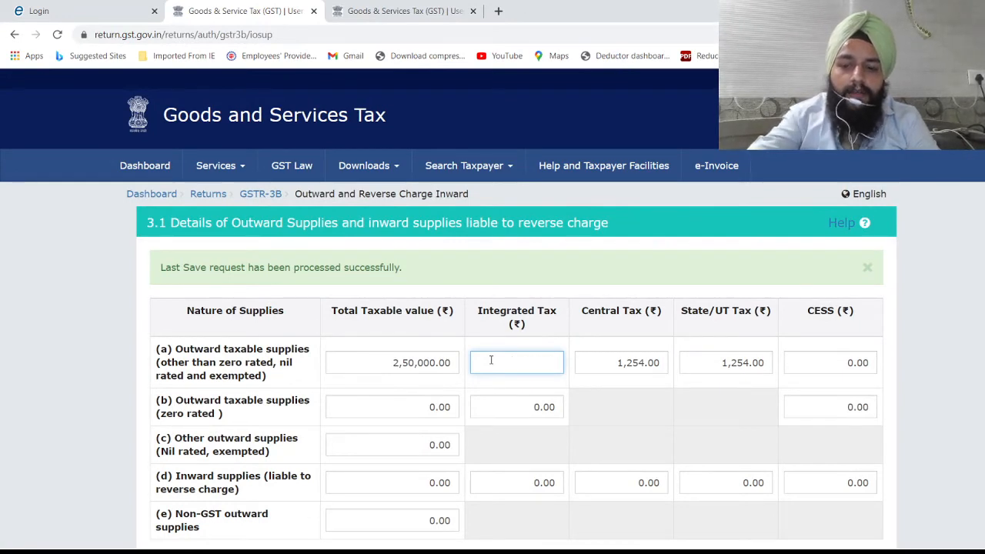
pyautogui.write('450000')
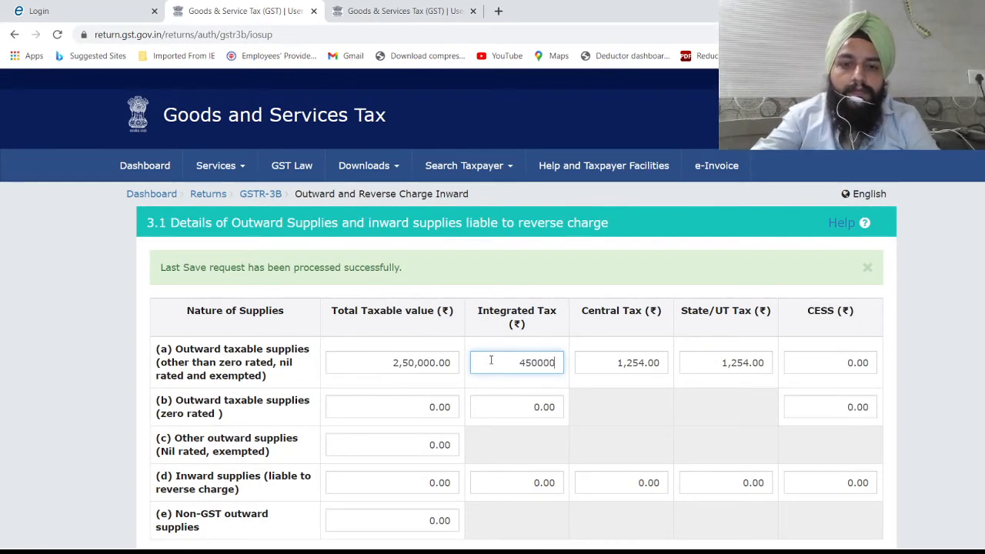
# - Set row (a)'s total taxable value to 10,00,000 and central tax to 50,000, and confirm the section 3.1 table
pyautogui.hotkey('shift', 'Tab')
pyautogui.write('1000000')
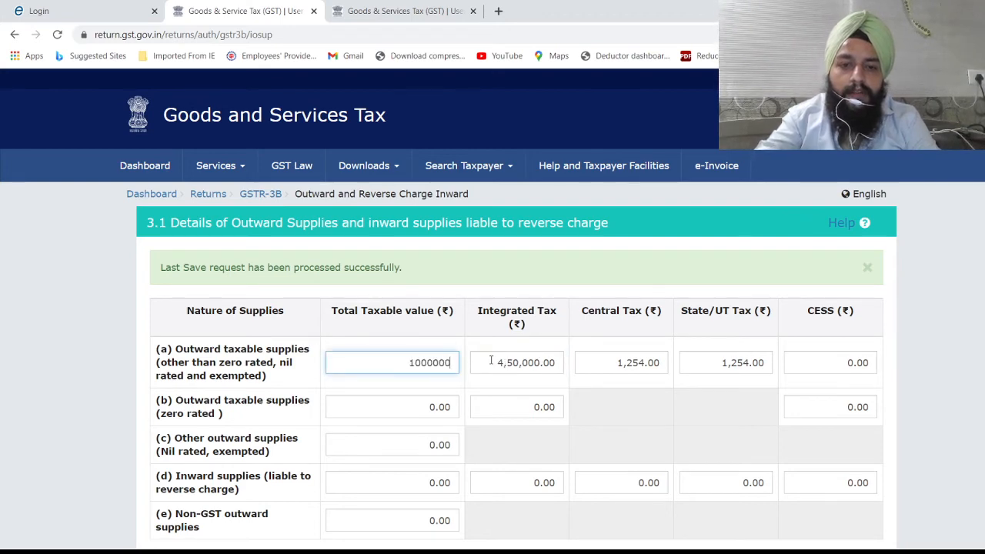
pyautogui.press('Tab')
pyautogui.press('Tab')
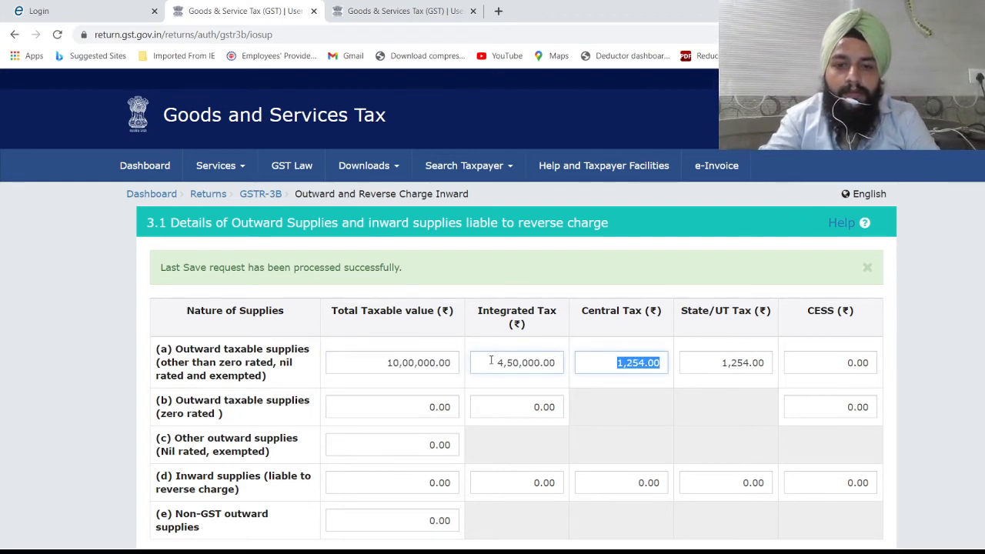
pyautogui.write('50000')
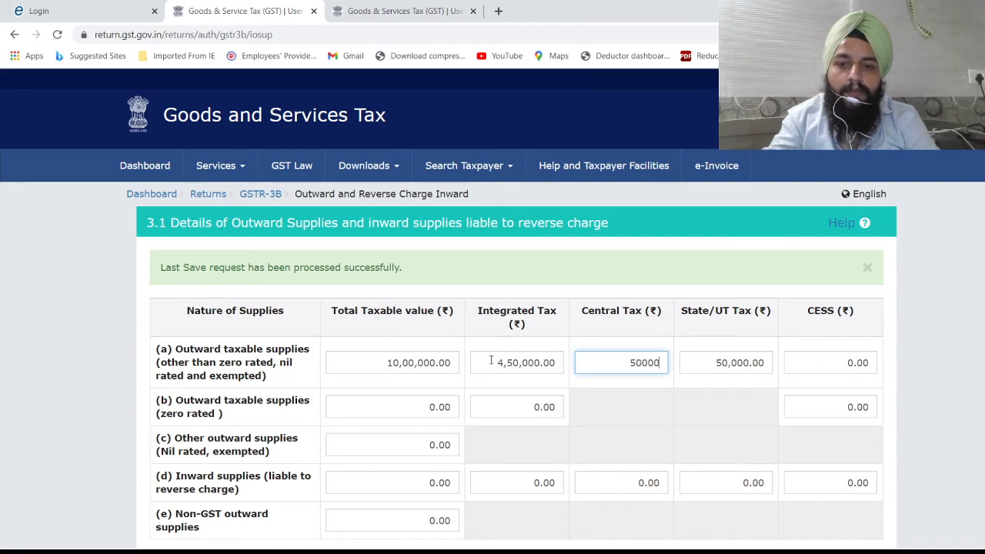
pyautogui.scroll(-2, 743, 373)
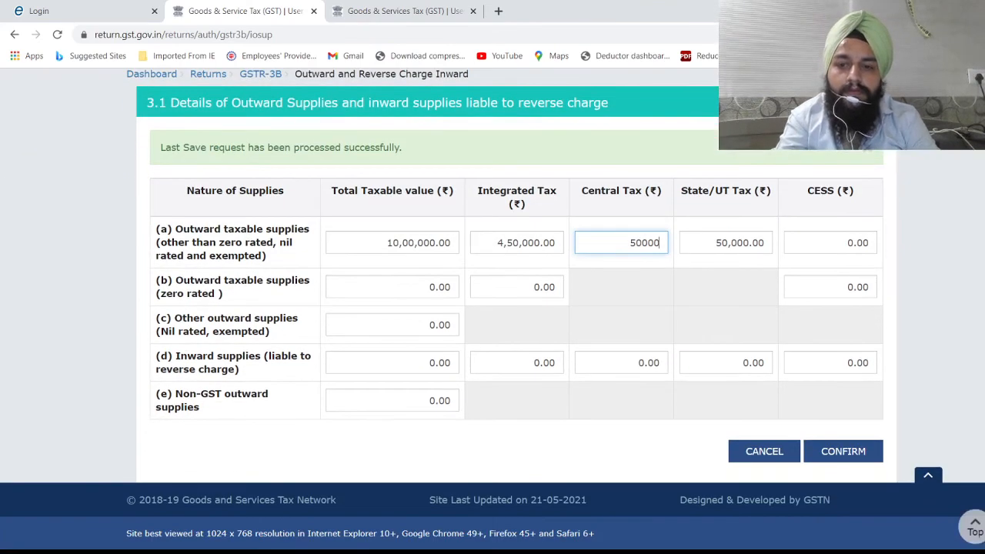
pyautogui.click(846, 452)
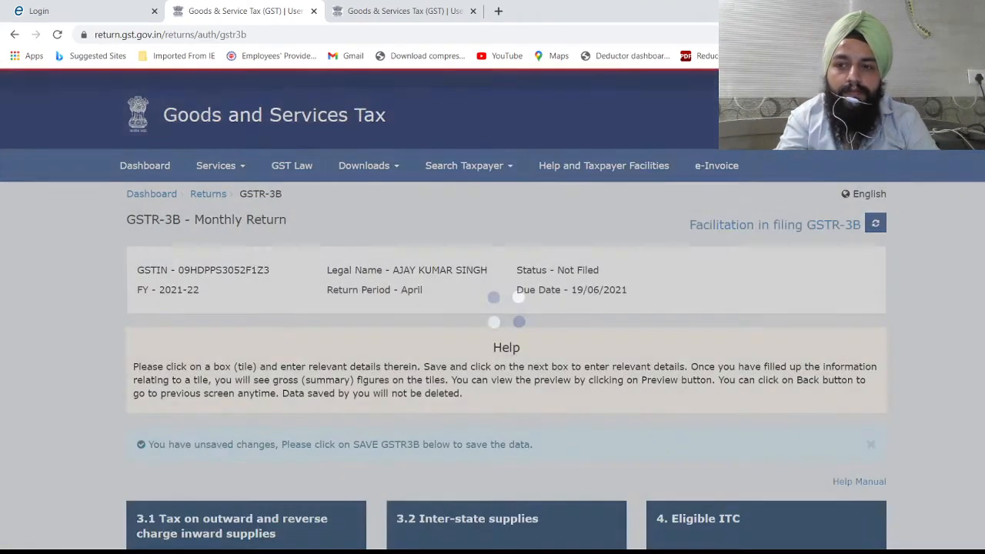
# - Save the GSTR-3B with the revised outward supply figures and refresh the return overview
pyautogui.scroll(-8, 493, 308)
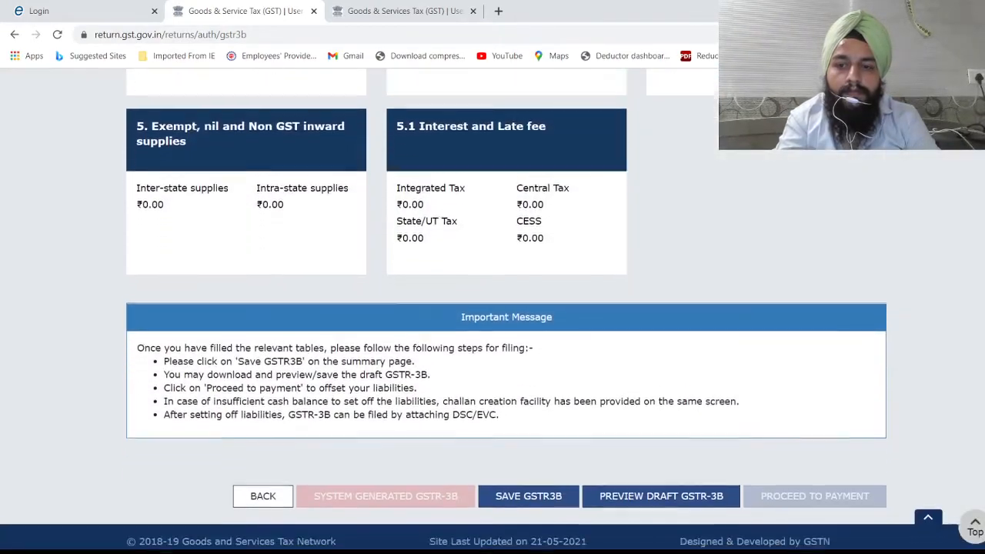
pyautogui.click(501, 491)
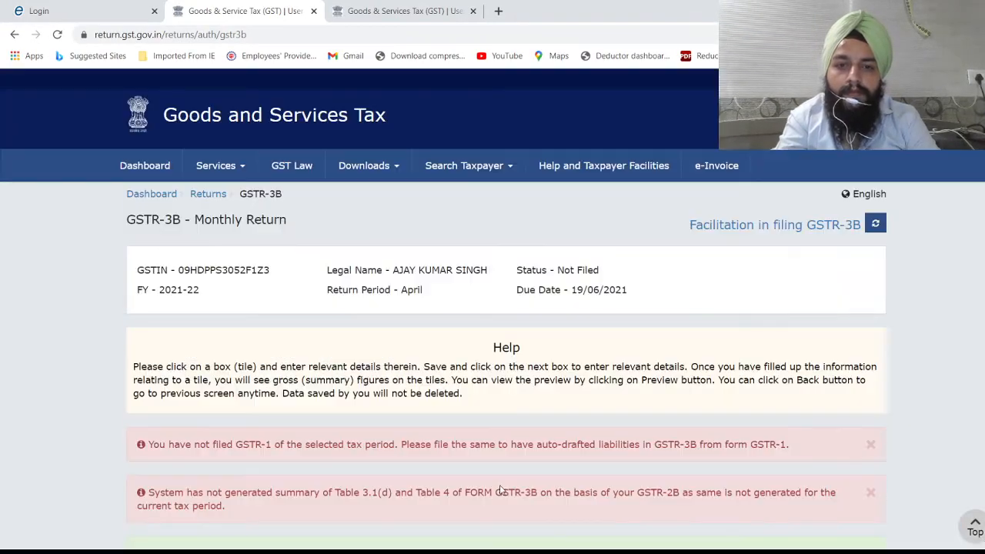
pyautogui.click(875, 223)
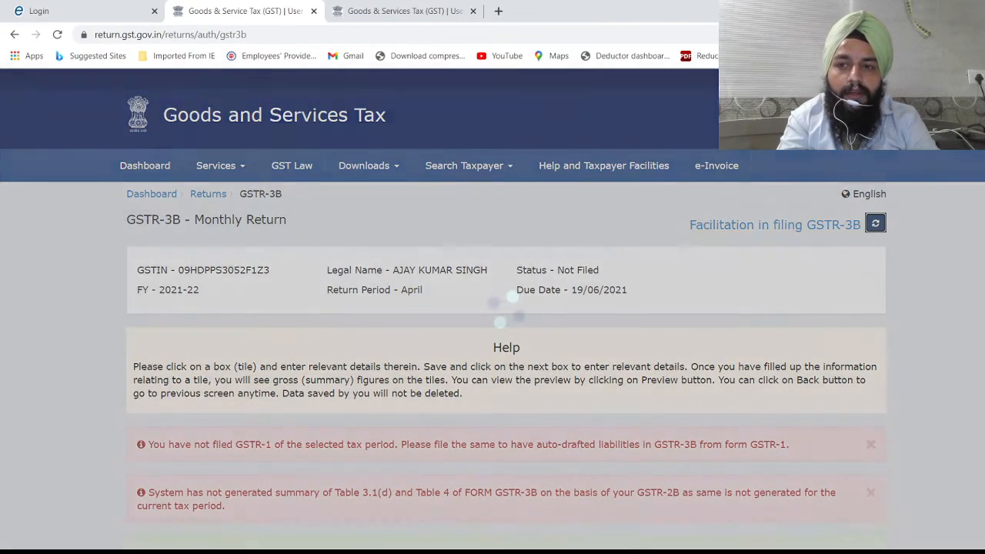
# - Try to proceed to payment from the return overview and dismiss the error dialog
pyautogui.scroll(-10, 493, 308)
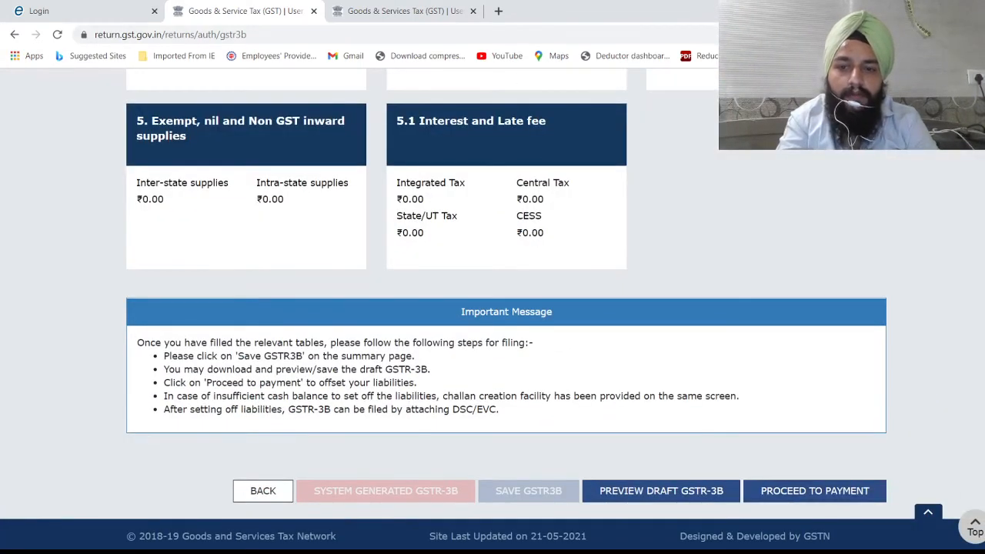
pyautogui.click(819, 500)
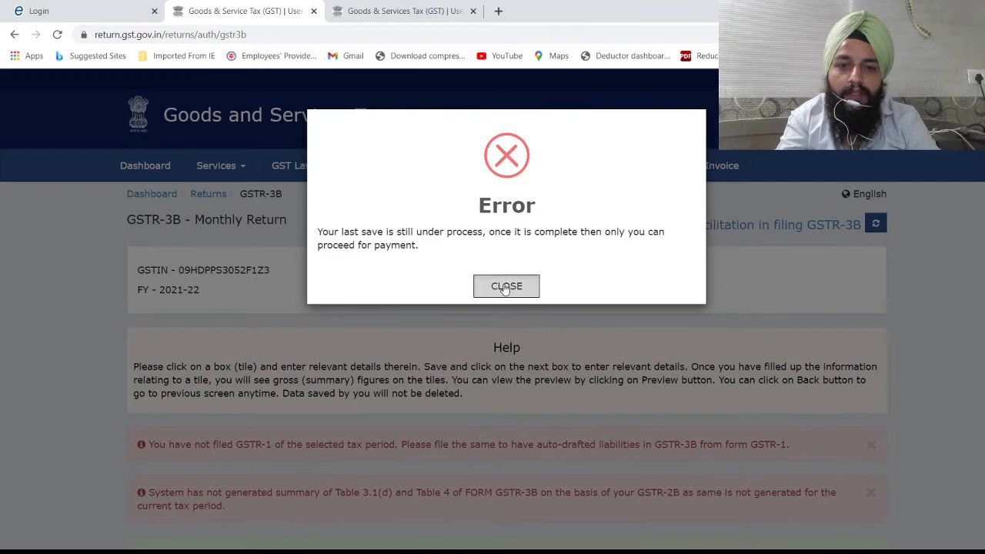
pyautogui.click(509, 285)
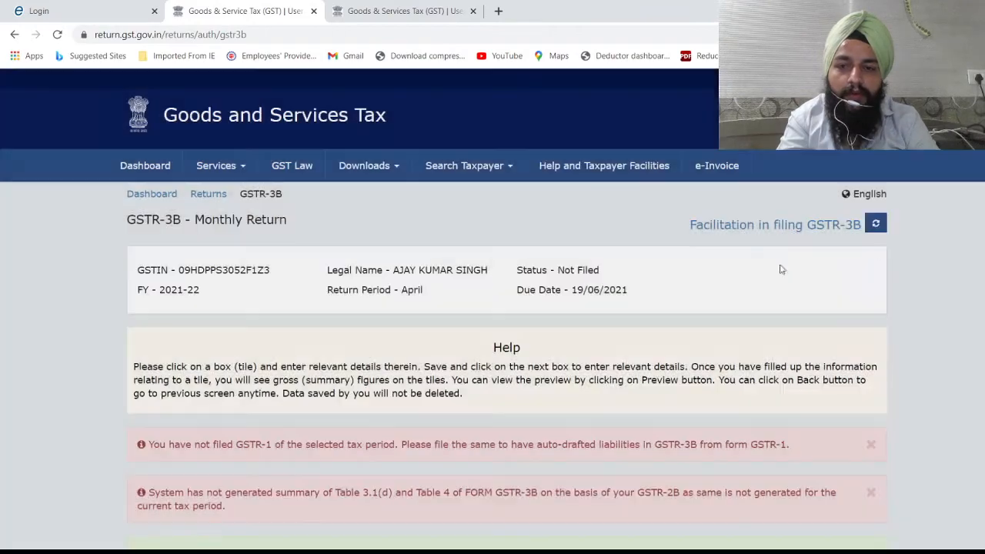
# - Refresh the return overview again, proceed to payment, and bring up the ITC utilisation table
pyautogui.click(876, 223)
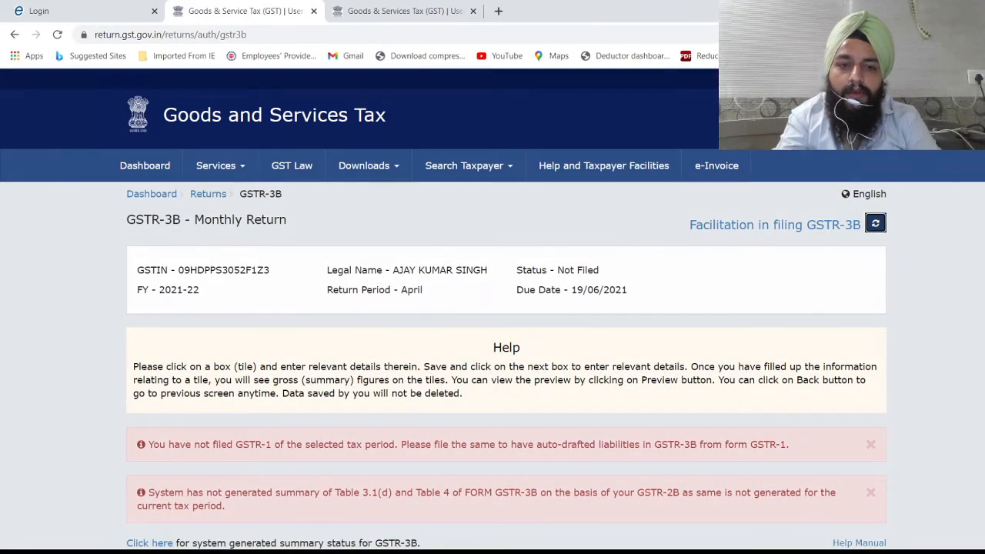
pyautogui.scroll(-9, 492, 307)
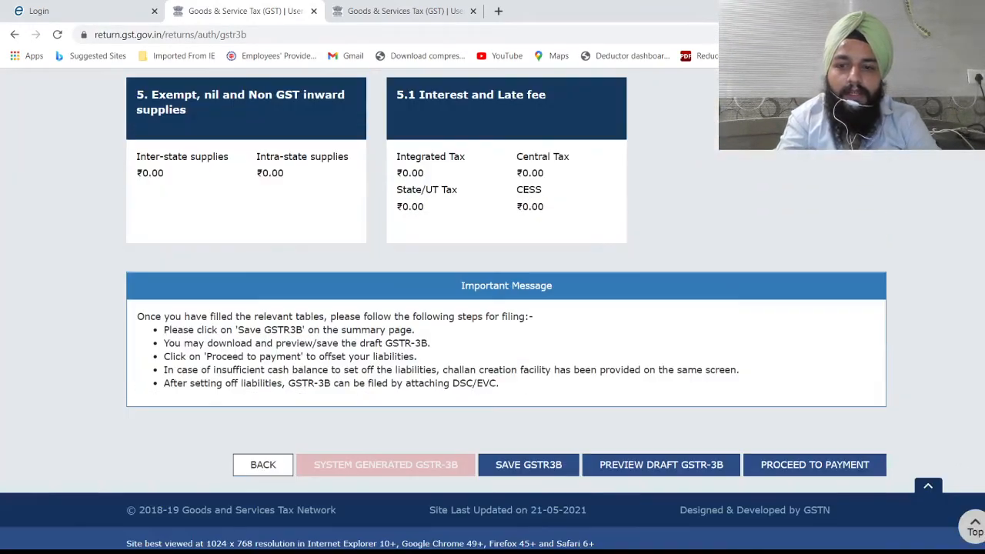
pyautogui.click(818, 460)
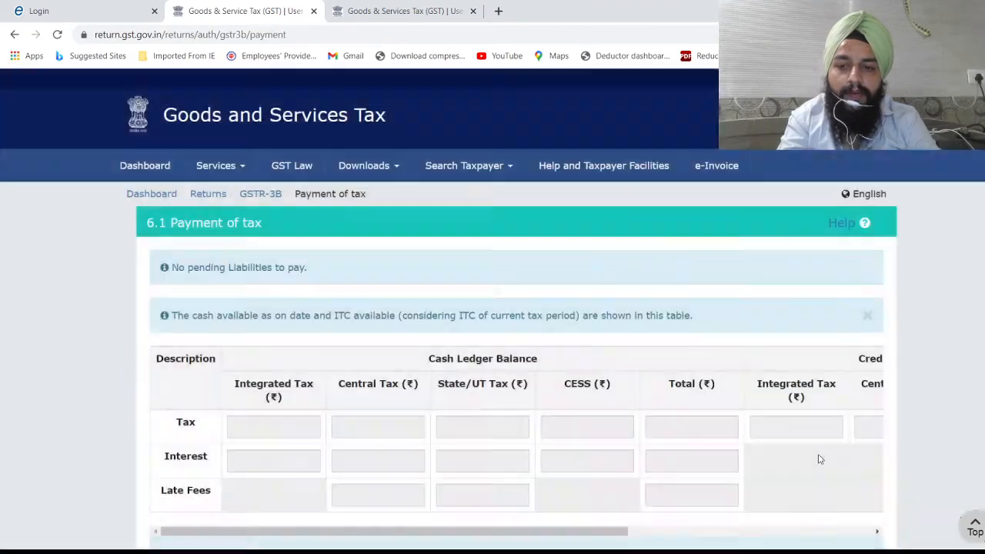
pyautogui.scroll(-6, 493, 307)
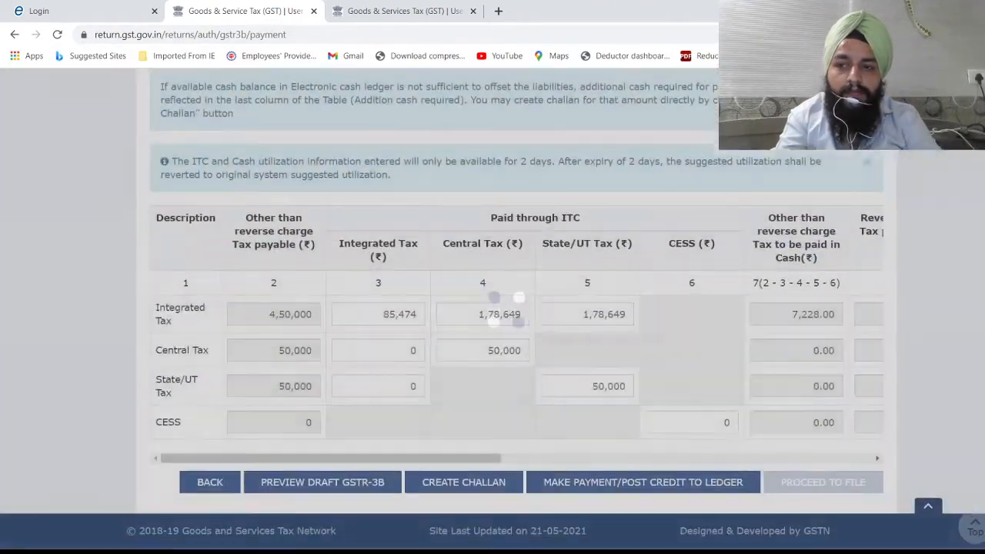